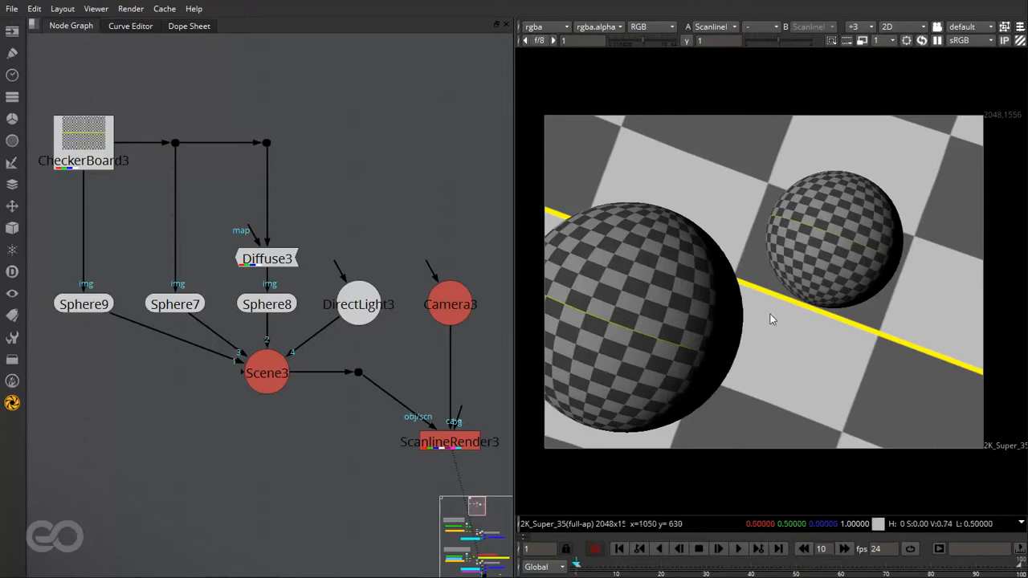
- Compare the ScanlineRender3 colour and alpha output with the two-sphere and single-sphere masks in the viewer
key(a)
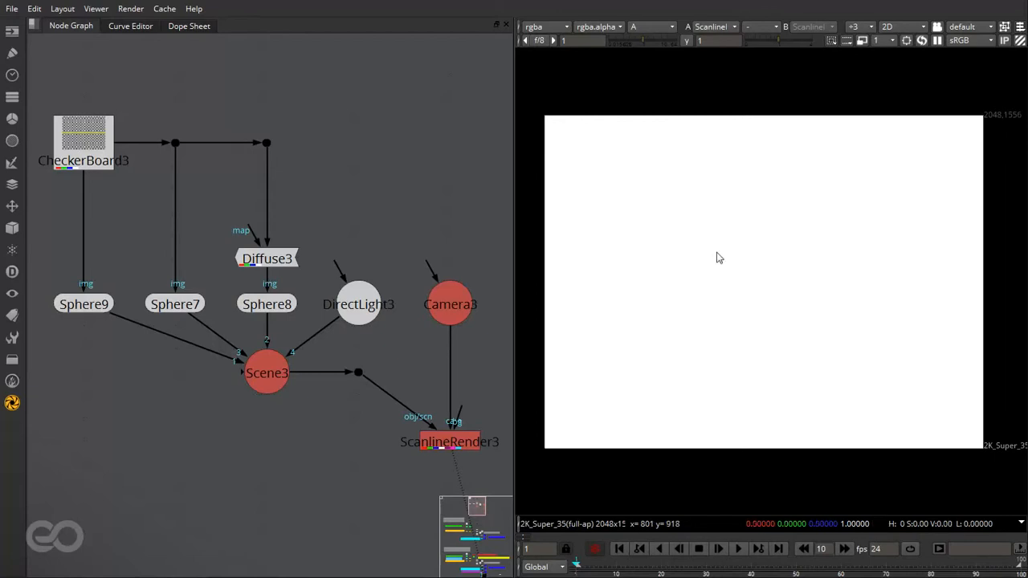
key(2)
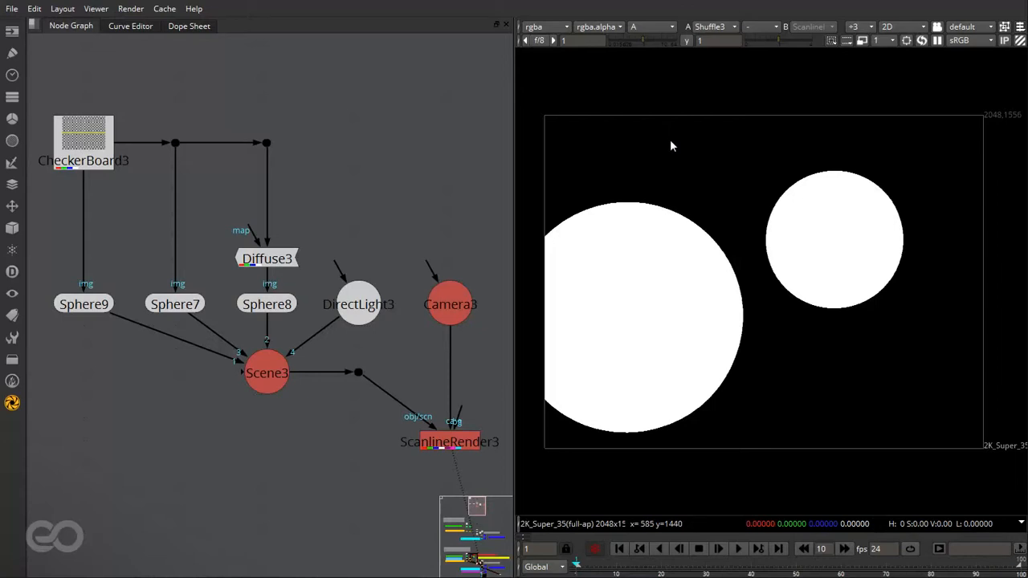
key(1)
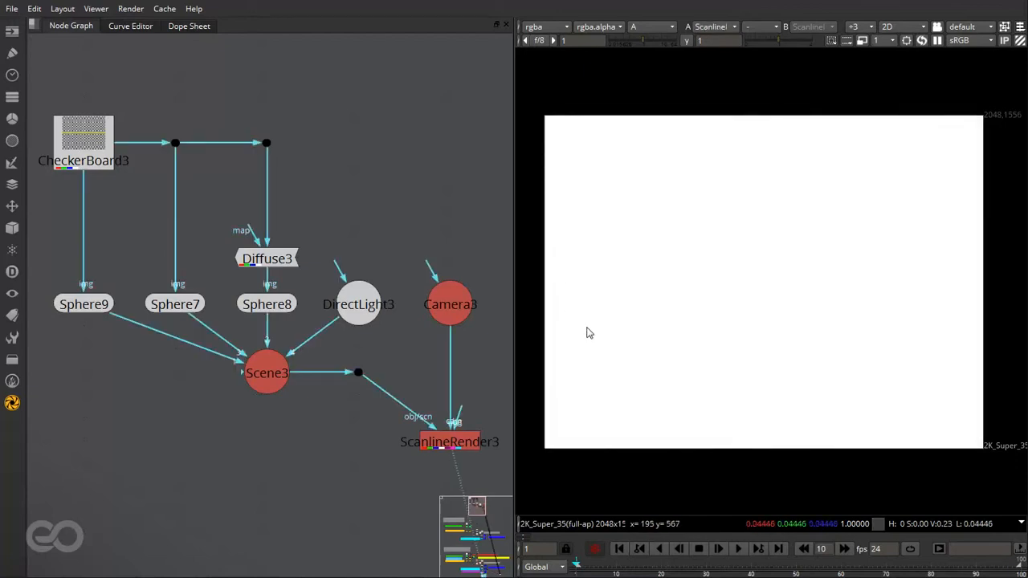
key(a)
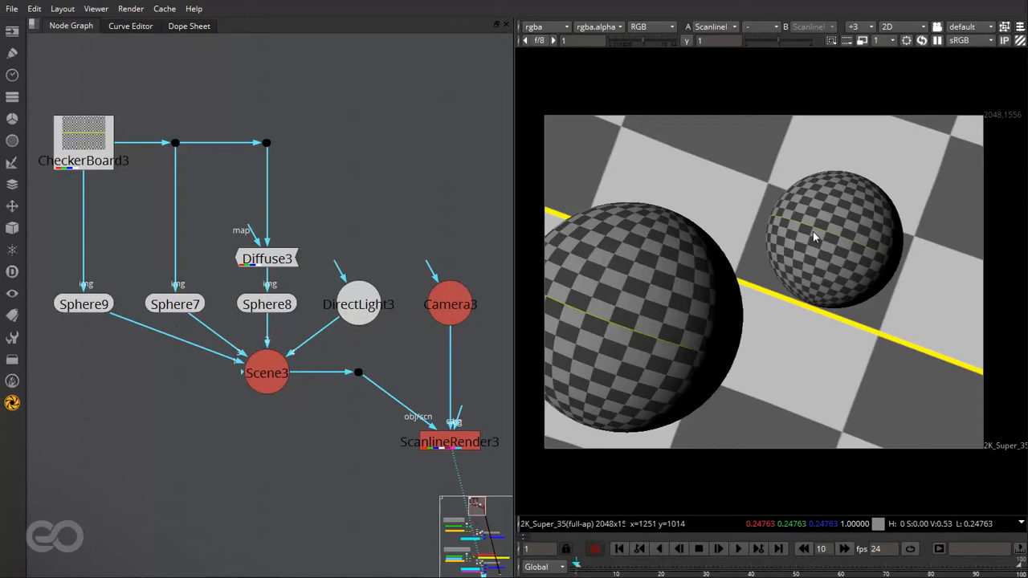
key(2)
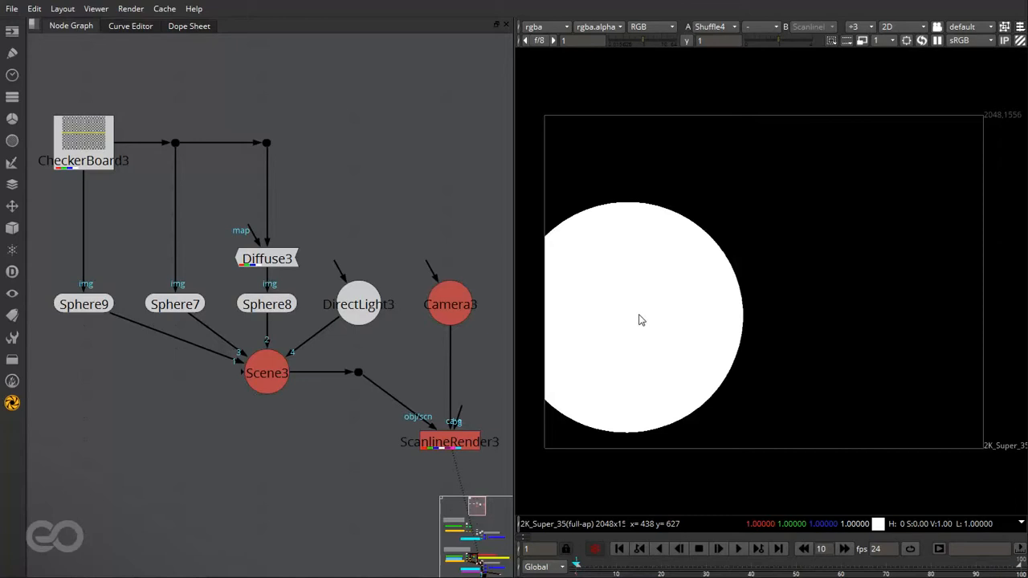
key(1)
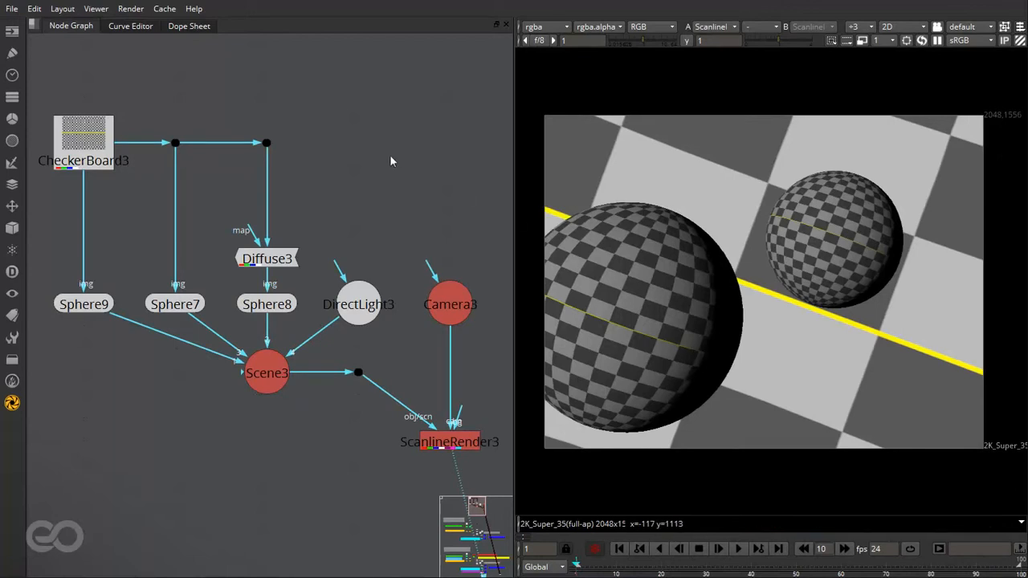
- Examine the Basic Workflow and Advanced workflow node groups and their backdrop notes in the node graph
key(f)
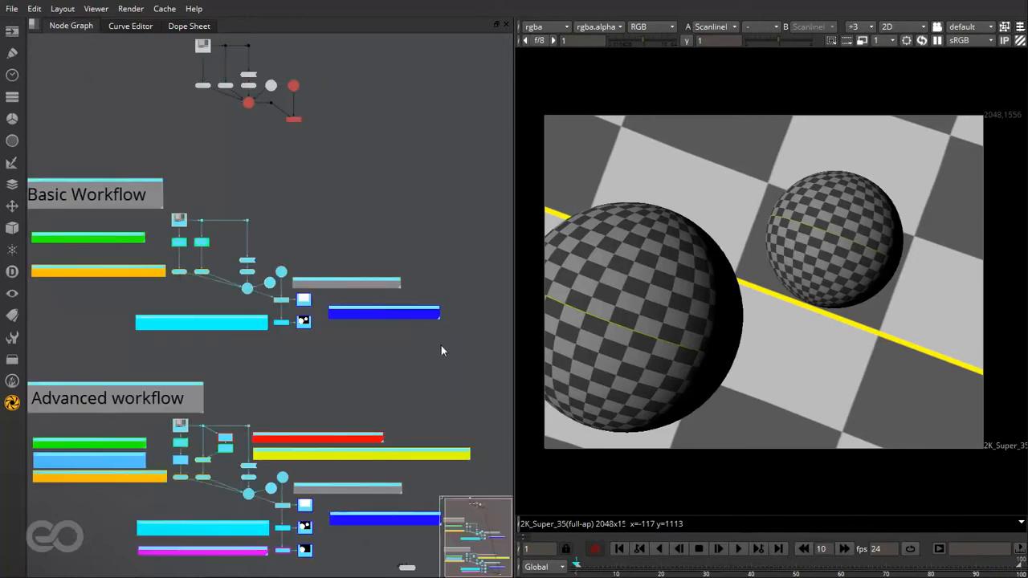
click(450, 345)
key(f)
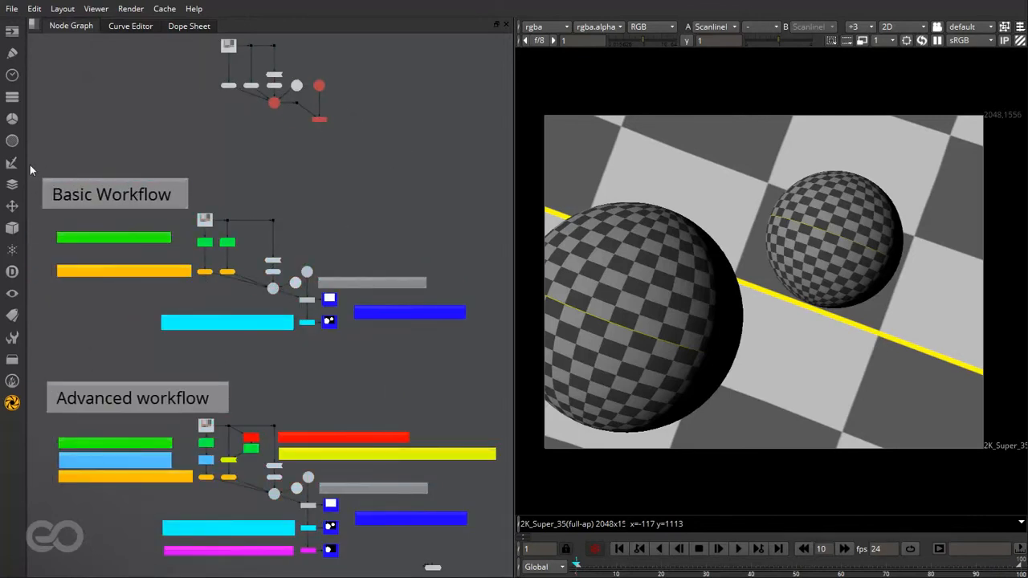
drag(29, 165, 497, 571)
click(190, 345)
scroll(96, 244, up, 5)
scroll(135, 251, down, 2)
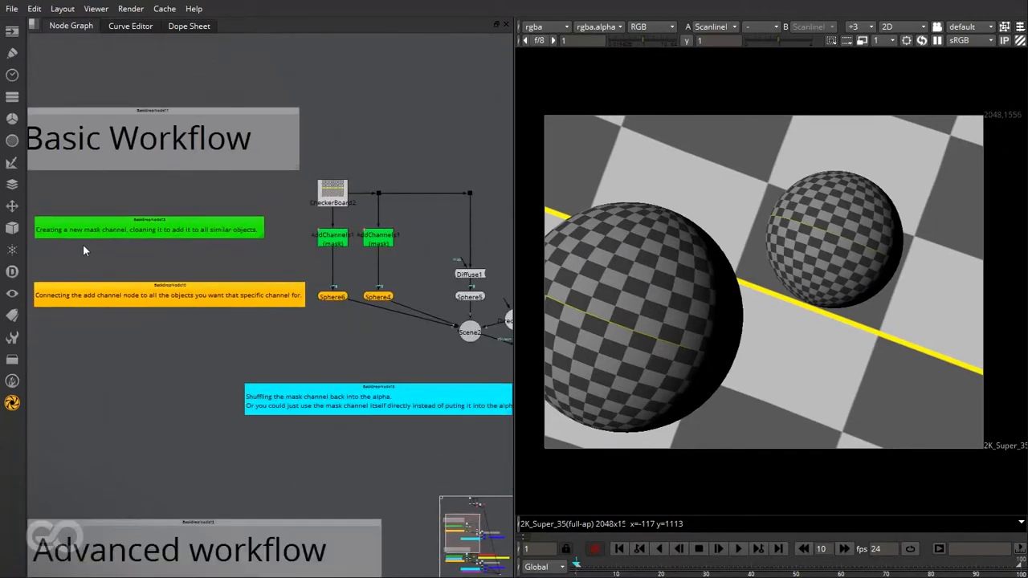
scroll(82, 251, up, 3)
scroll(258, 248, down, 4)
scroll(223, 303, up, 5)
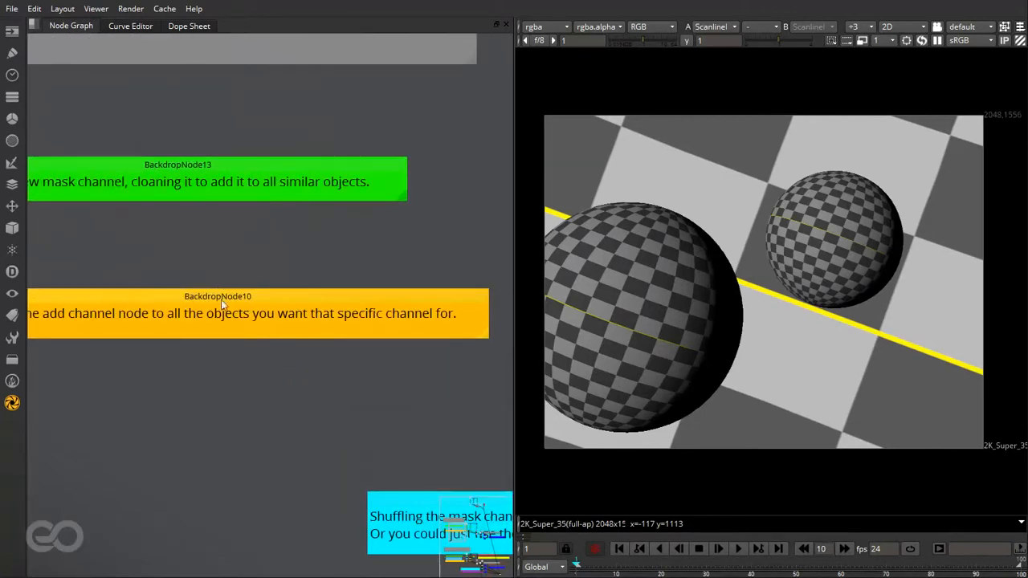
scroll(190, 344, down, 5)
scroll(180, 383, down, 3)
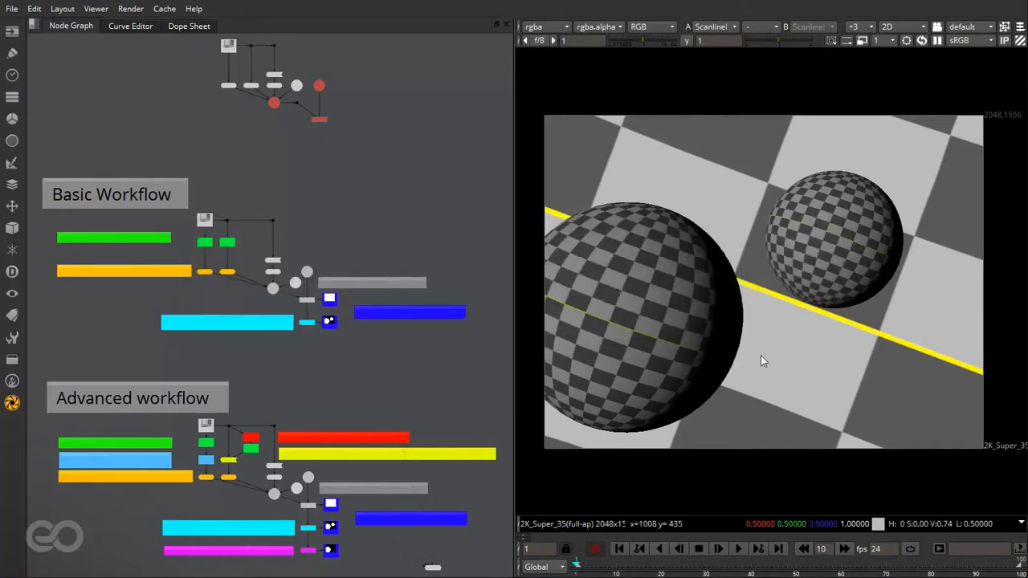
- Compare the two-sphere mask with the colour render and return to the ScanlineRender3 node setup
key(1)
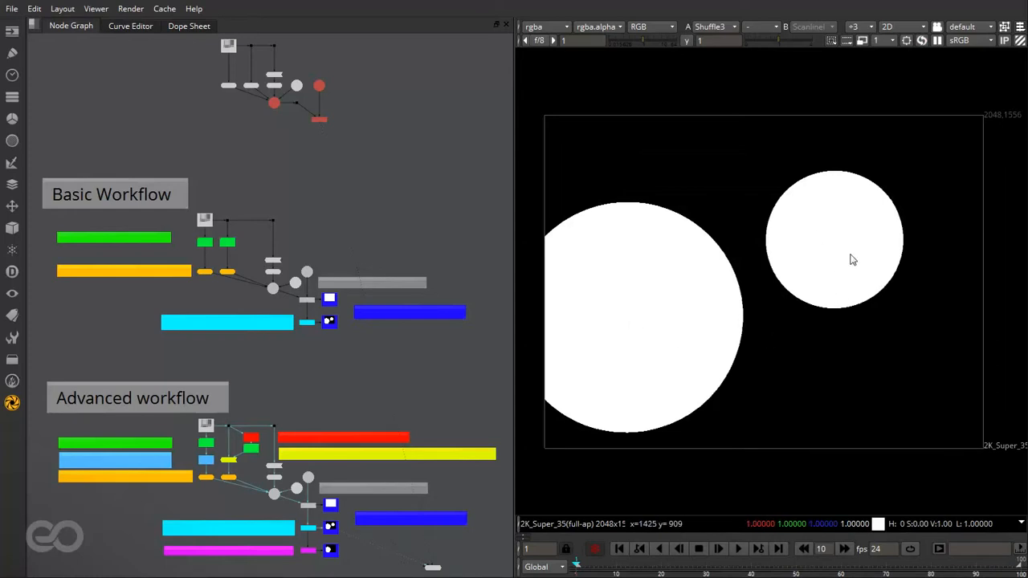
key(1)
scroll(321, 488, down, 3)
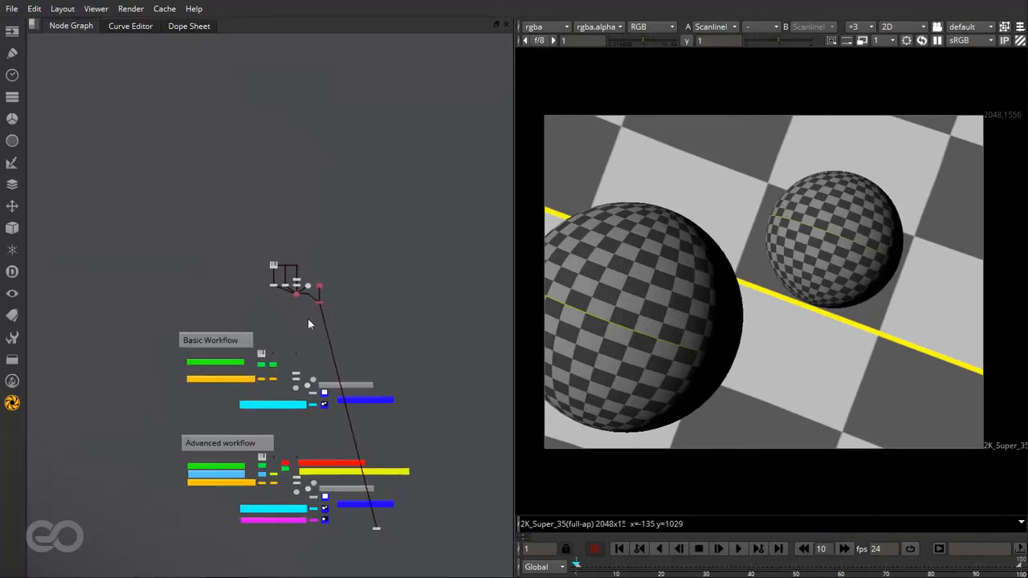
scroll(308, 318, up, 10)
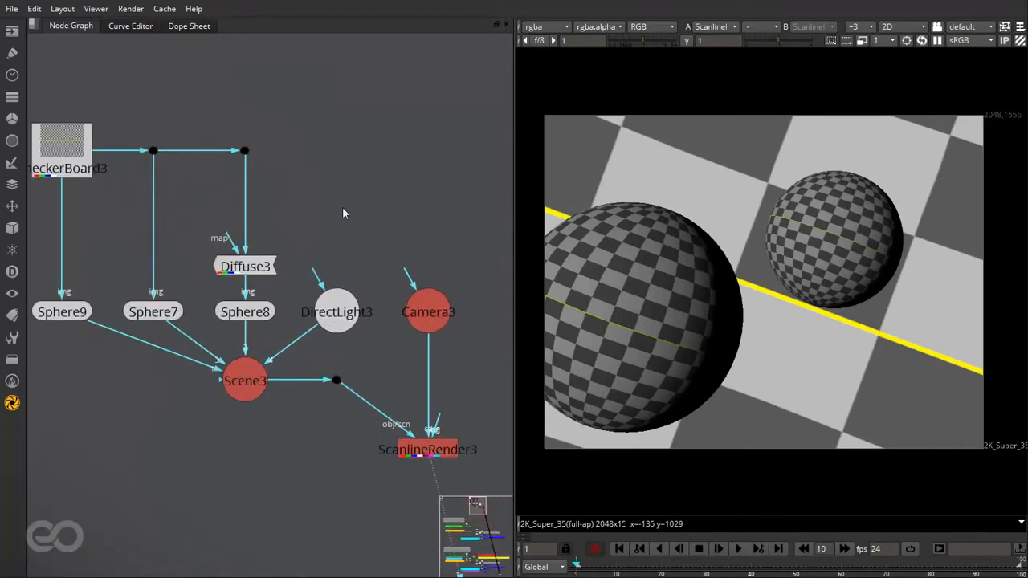
- View Scene3 in 3D and examine how the two small spheres sit inside the large one
scroll(378, 204, down, 2)
click(267, 351)
key(1)
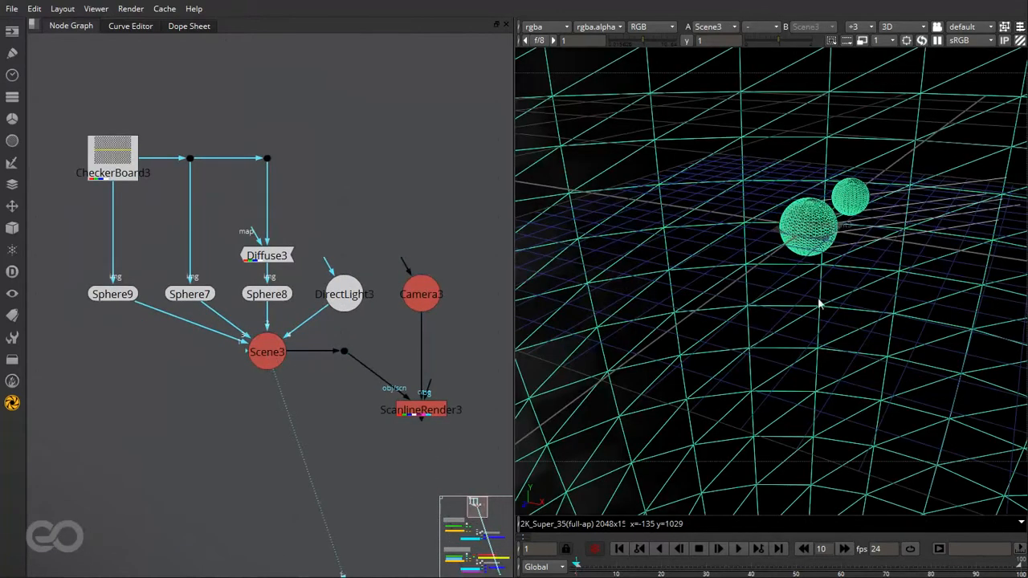
key(f)
click(880, 391)
mouse_move(880, 393)
ctrl+mouse_down()
mouse_move(559, 137)
mouse_move(615, 301)
mouse_move(675, 360)
mouse_move(729, 226)
ctrl+mouse_up()
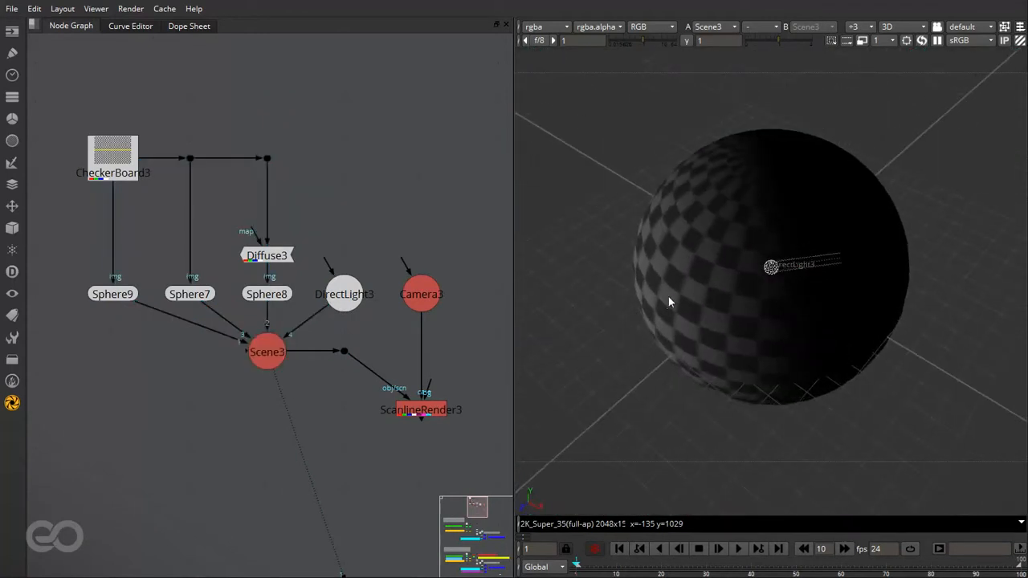
scroll(952, 318, up, 15)
scroll(963, 319, down, 5)
click(867, 215)
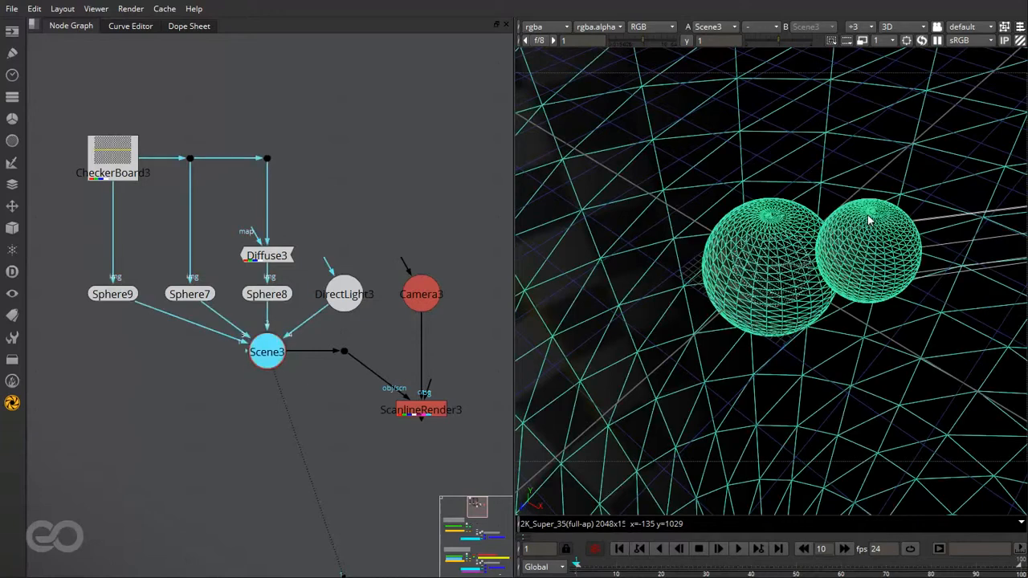
ctrl+drag(863, 338, 840, 328)
- Inspect DirectLight3 and Camera3 in the 3D scene
click(455, 220)
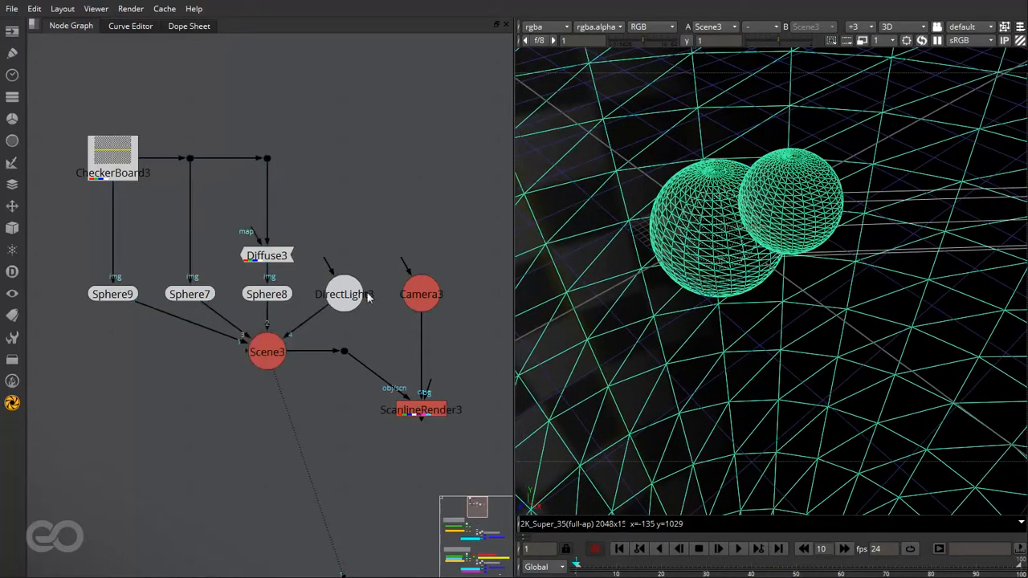
click(353, 303)
scroll(813, 289, down, 8)
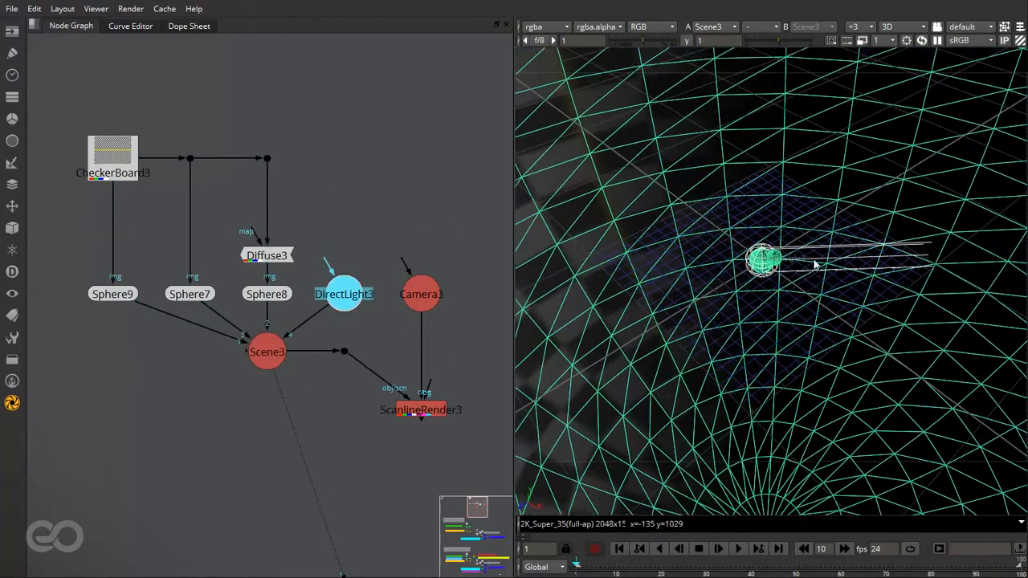
click(813, 247)
ctrl+drag(773, 280, 744, 246)
double_click(409, 302)
ctrl+drag(707, 279, 946, 267)
click(415, 354)
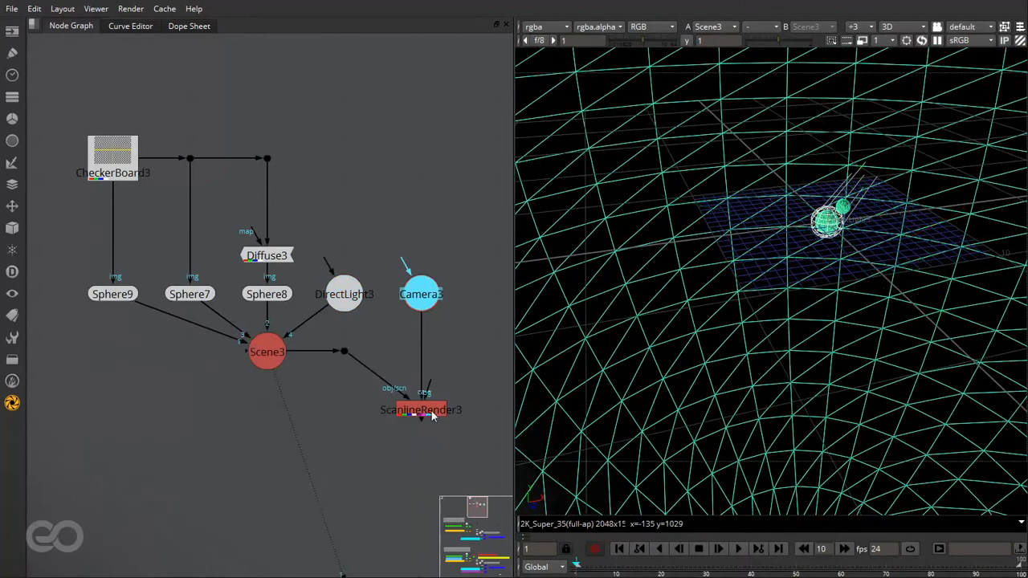
- View the ScanlineRender3 output in 2D and check its alpha channel
click(429, 413)
key(1)
click(425, 465)
click(788, 372)
key(Tab)
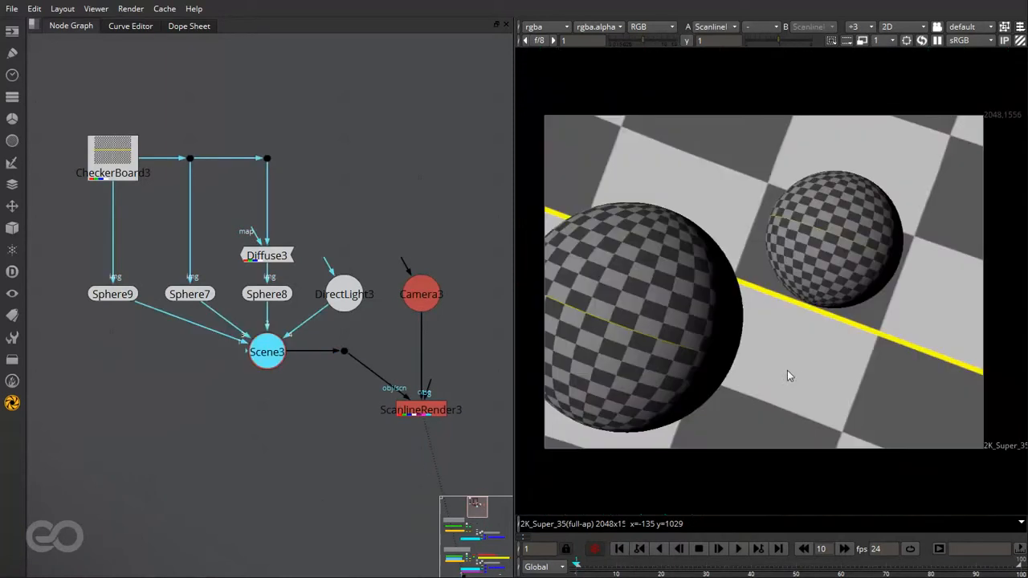
key(a)
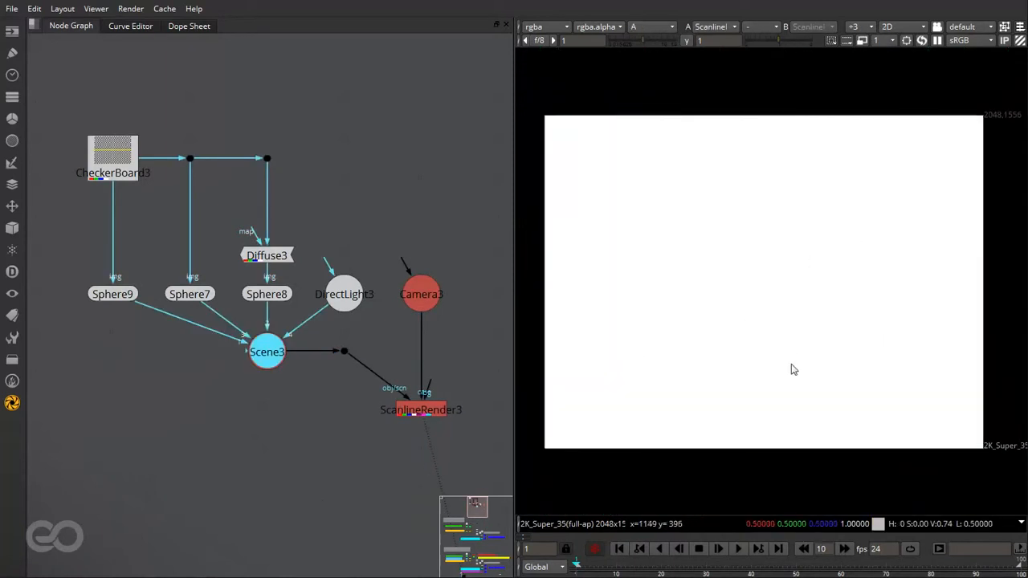
key(a)
- Add an AddChannels node and insert it between CheckerBoard3 and Sphere9
click(178, 476)
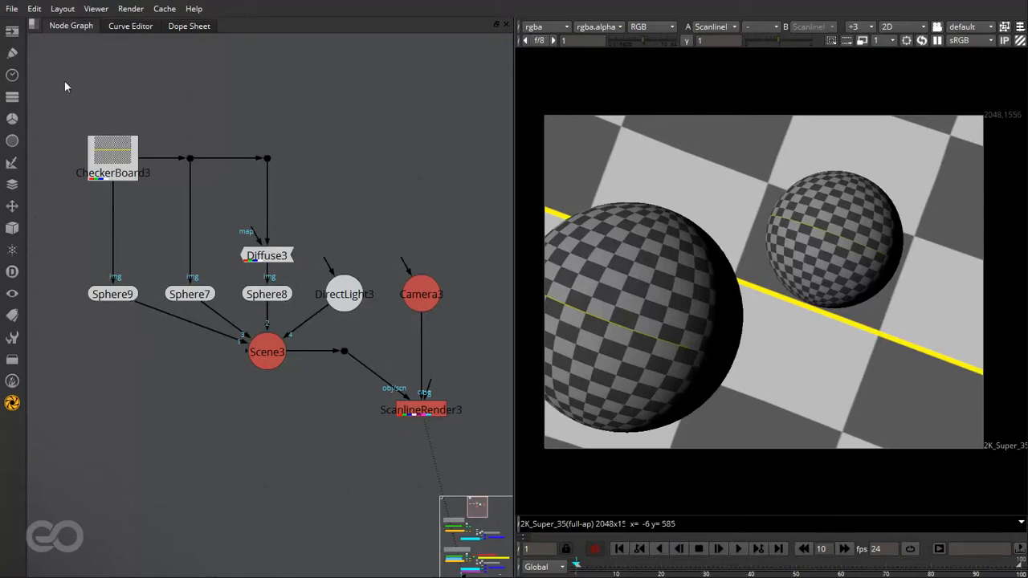
key(Tab)
text(add)
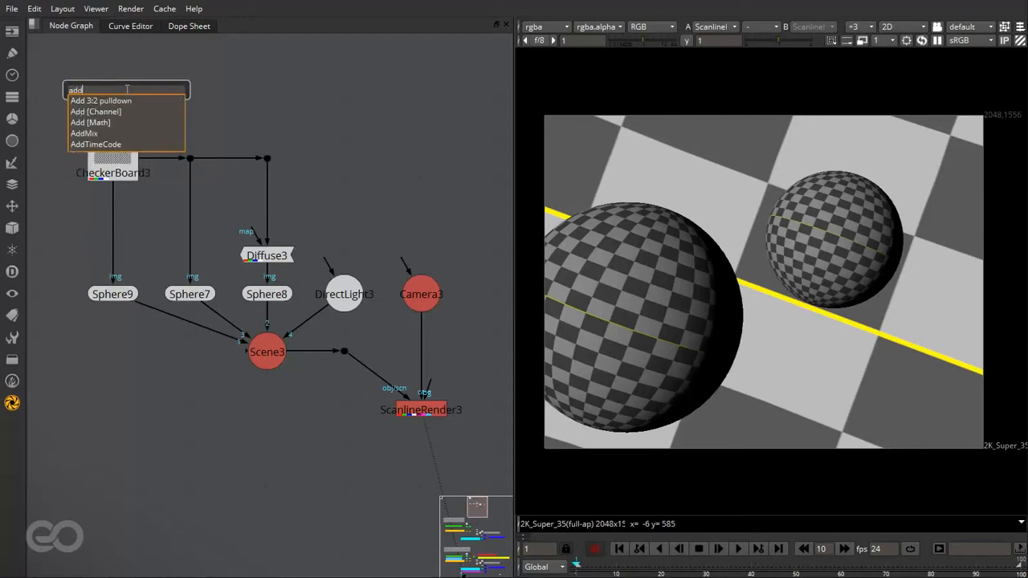
click(123, 112)
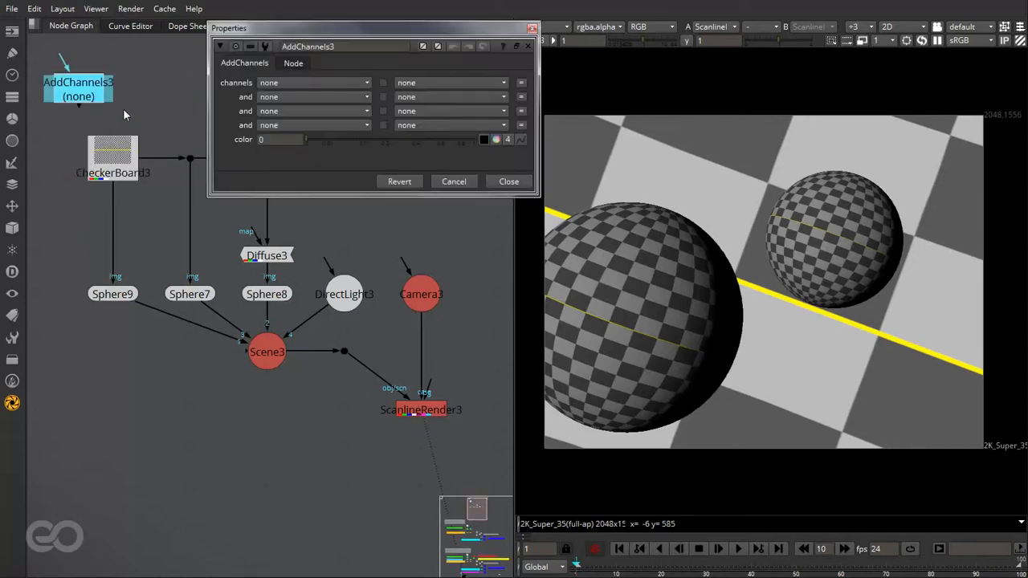
drag(53, 170, 132, 232)
- Set the first channels layer of AddChannels3 to mask
click(304, 83)
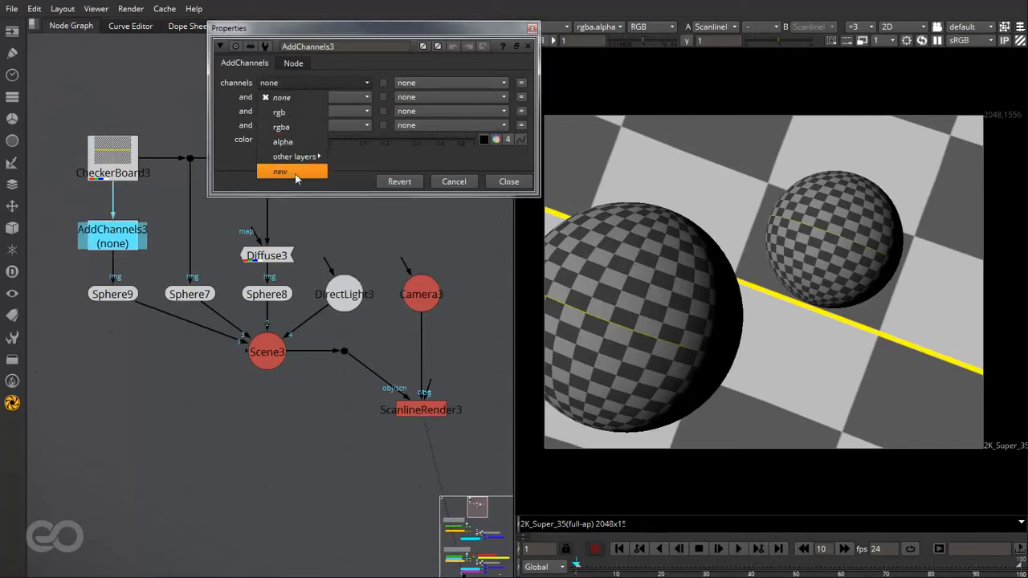
click(373, 160)
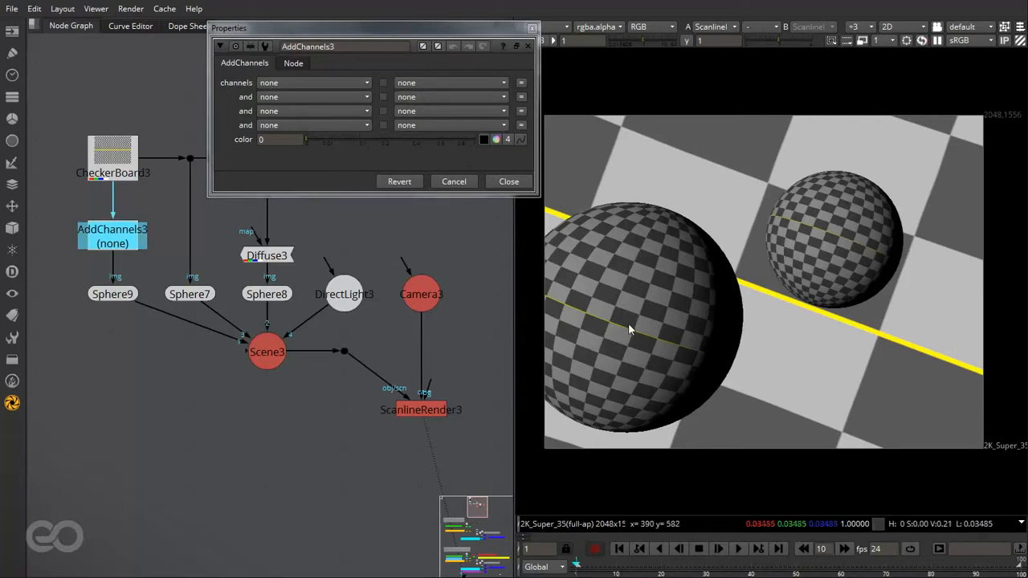
click(290, 86)
mouse_move(301, 157)
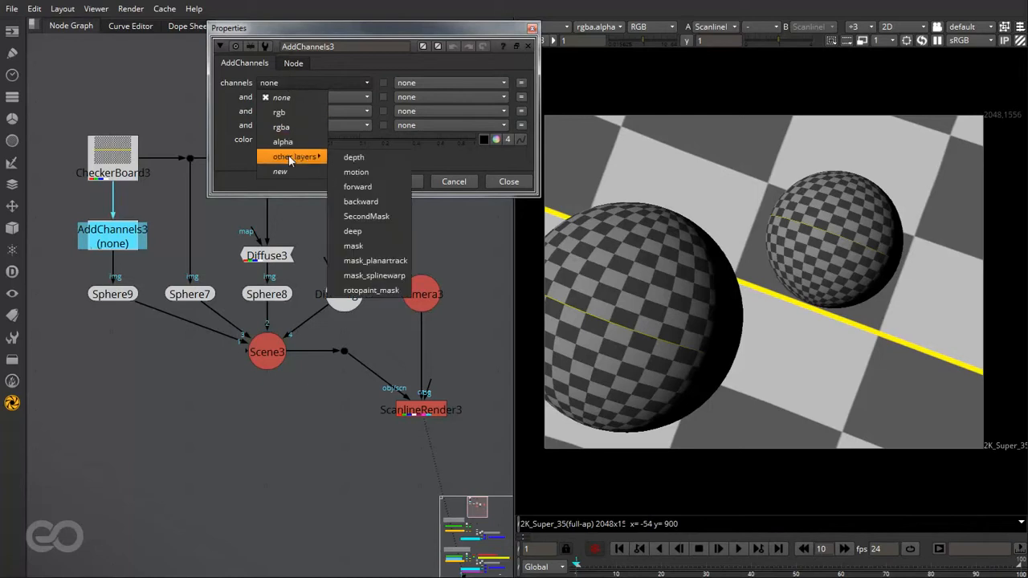
click(360, 249)
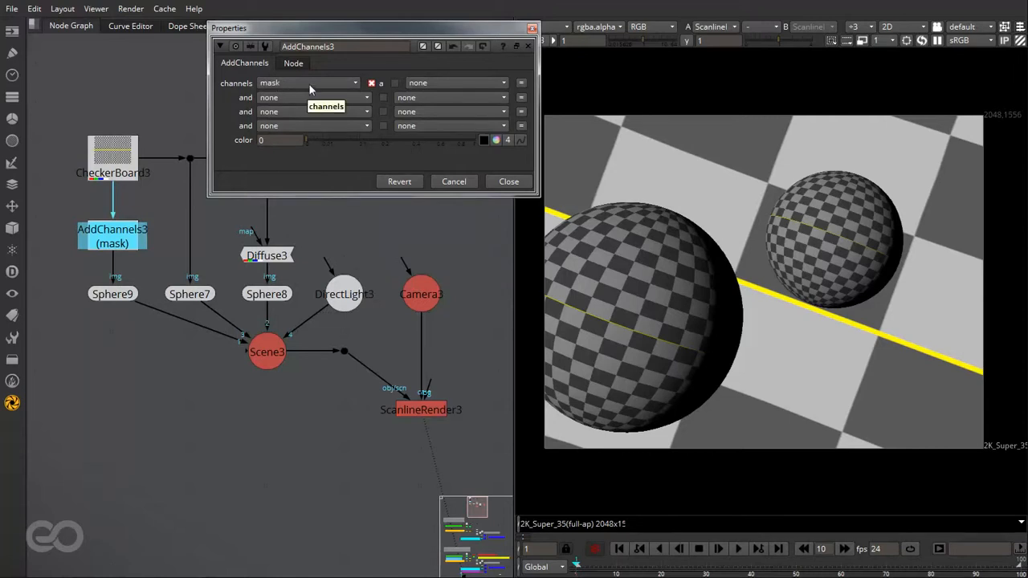
click(167, 215)
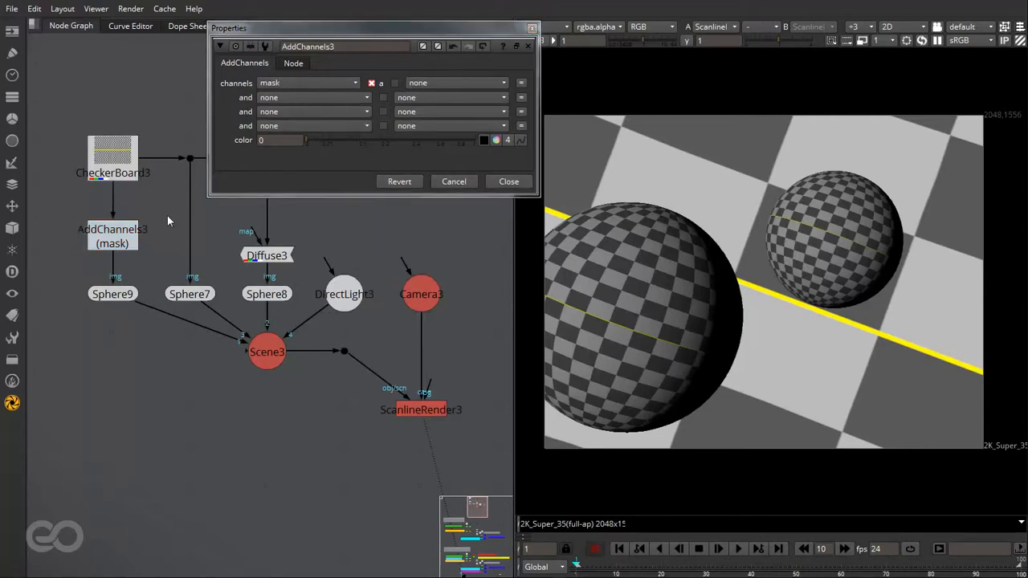
- View the AddChannels3 output and display its mask layer in the viewer
click(119, 251)
key(1)
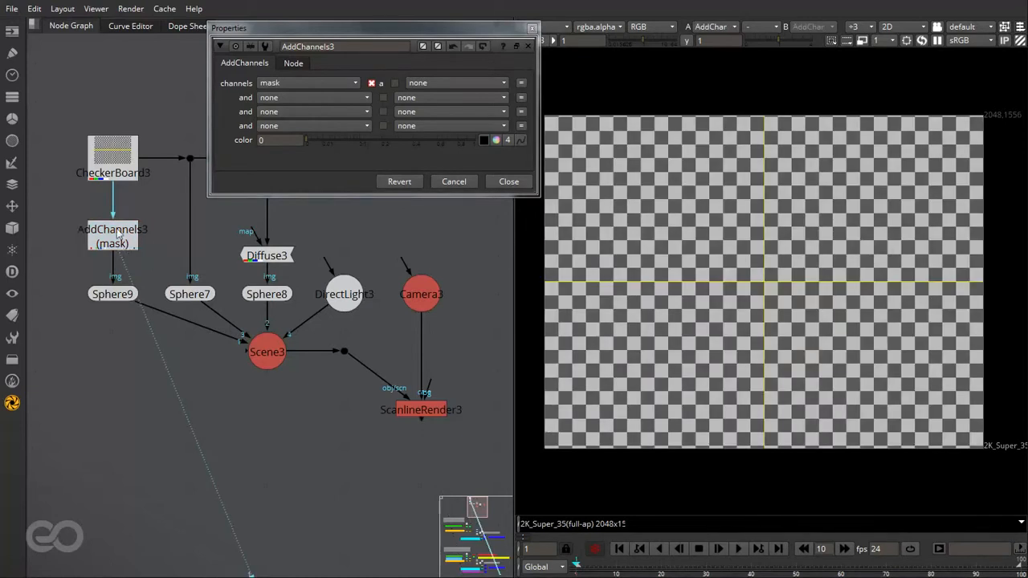
drag(409, 28, 365, 32)
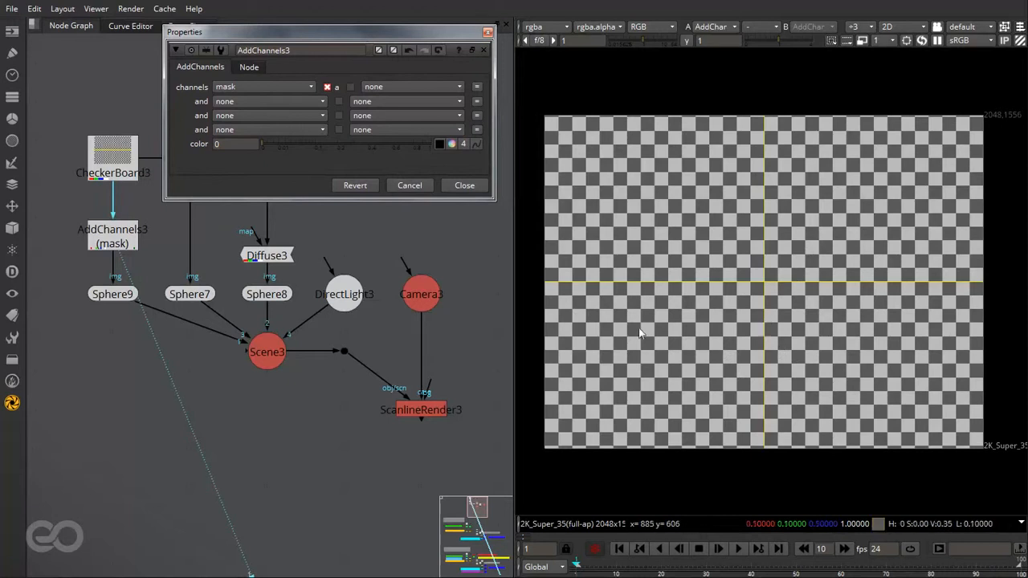
mouse_move(107, 177)
mouse_down()
mouse_move(107, 157)
mouse_move(107, 175)
mouse_up()
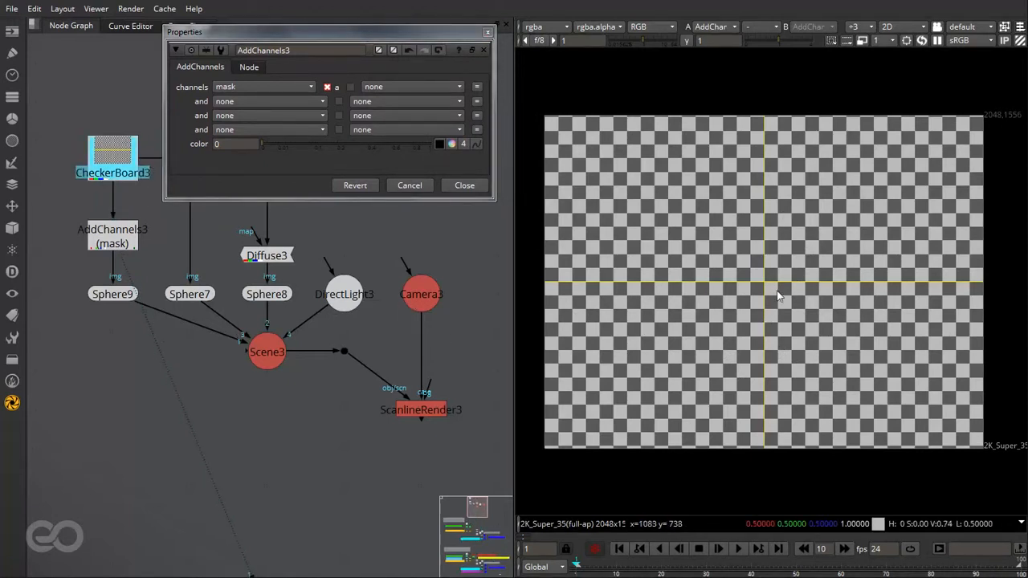
click(554, 29)
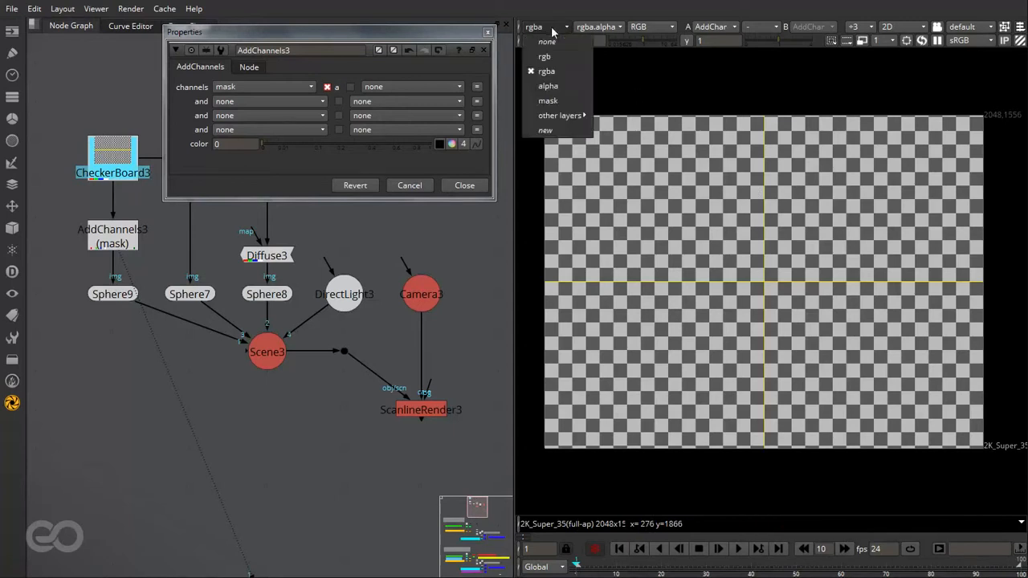
click(575, 102)
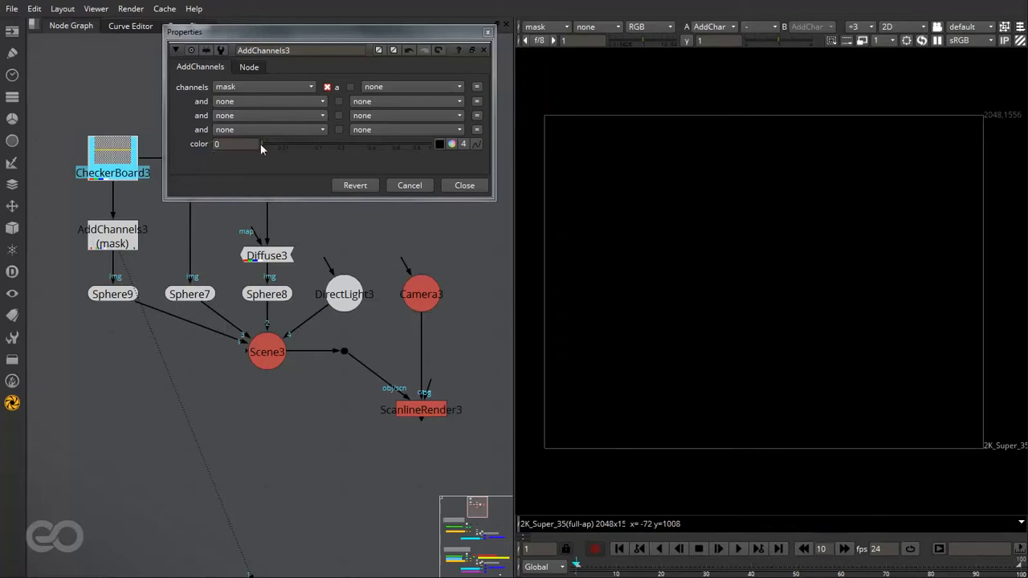
- Set the AddChannels3 color to 1 and check the mask layer's red channel in the viewer
drag(260, 144, 445, 149)
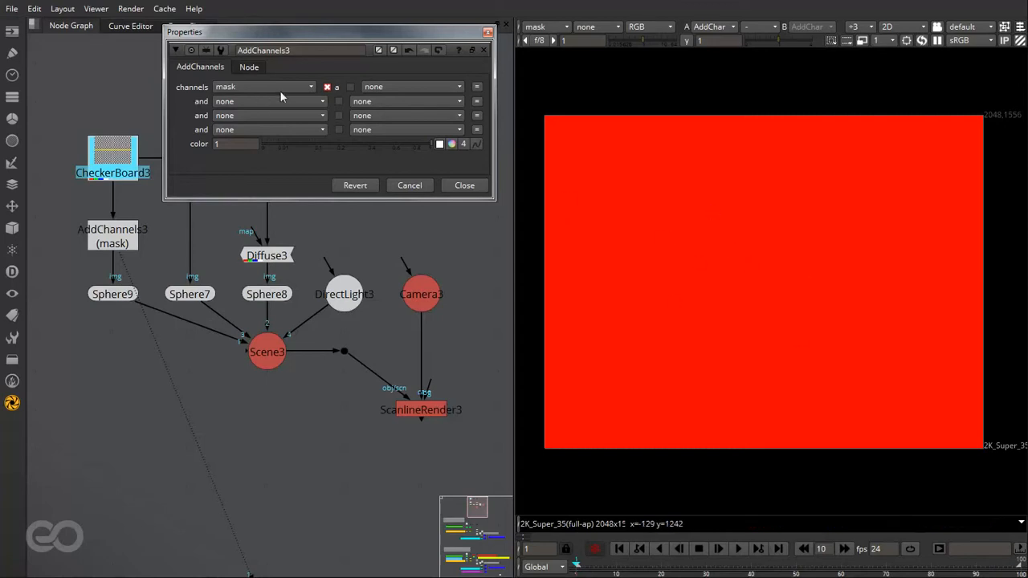
click(646, 29)
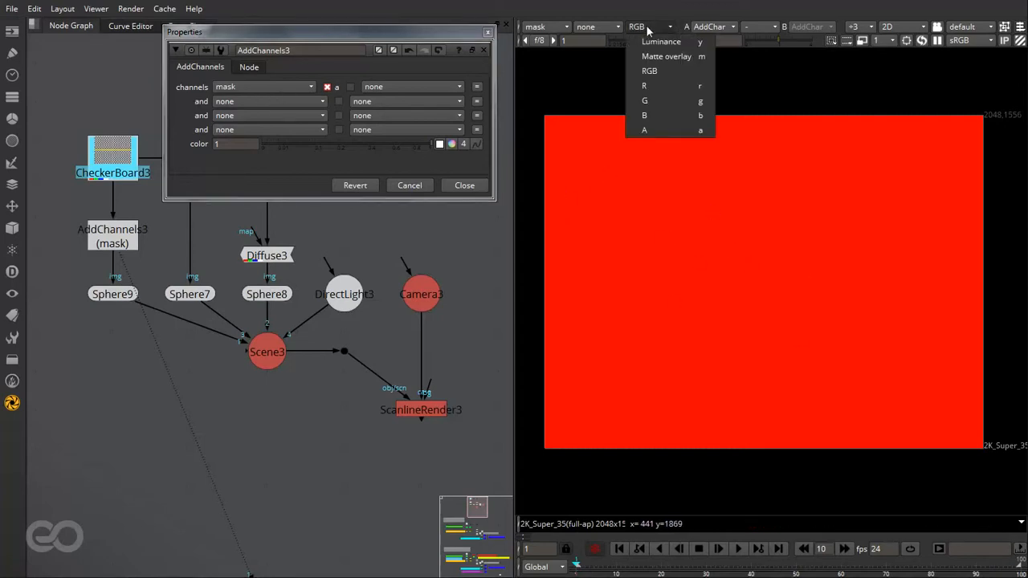
click(677, 86)
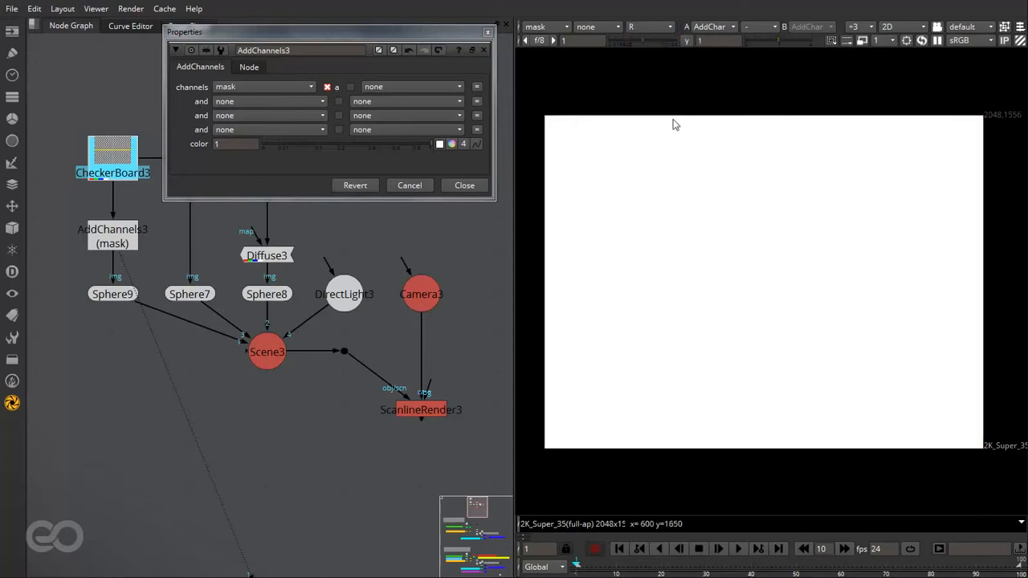
click(640, 27)
click(649, 69)
- Switch the viewer back to the rgba layer and view the Scene3 spheres in 3D
click(551, 29)
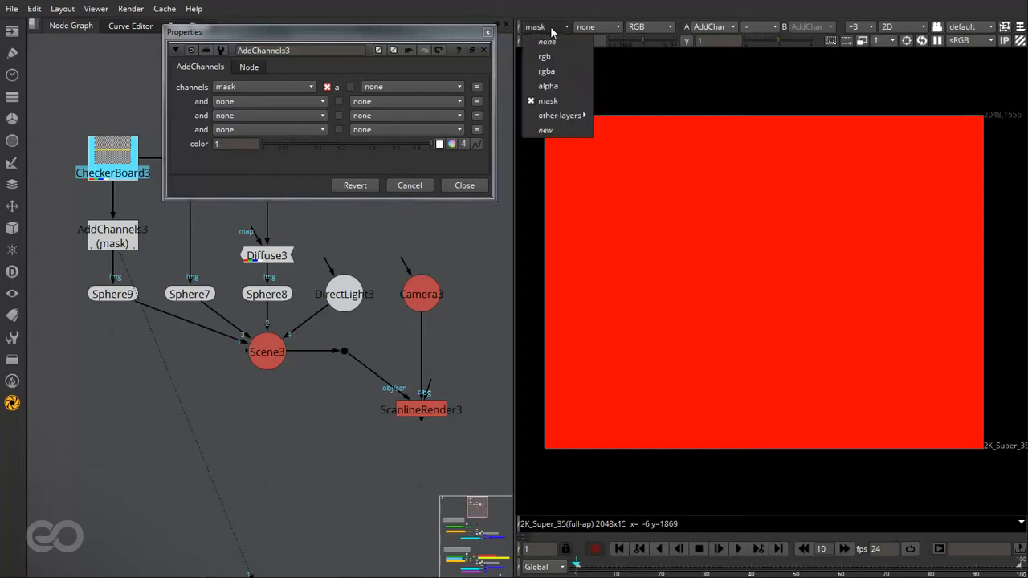
click(576, 70)
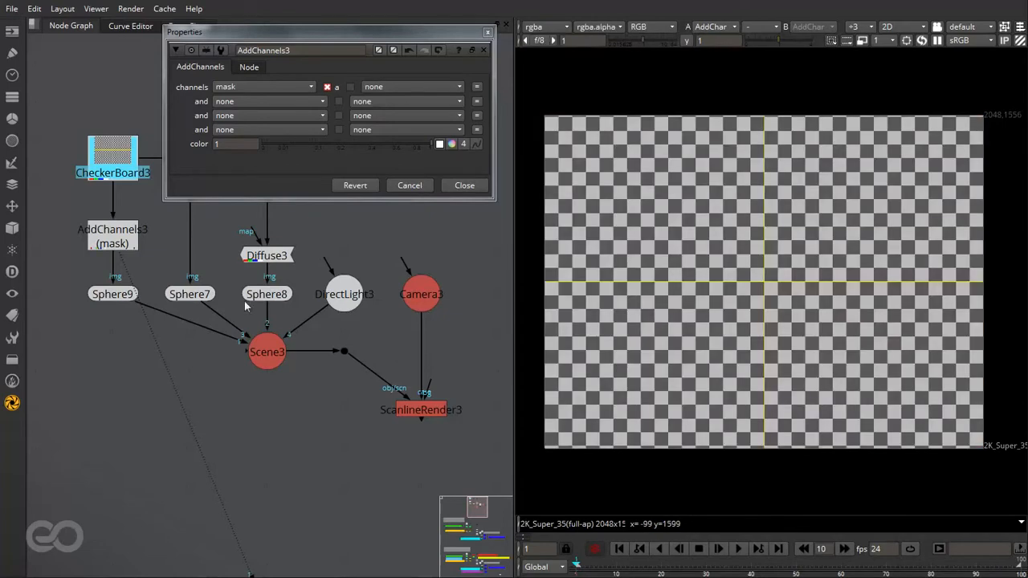
click(144, 345)
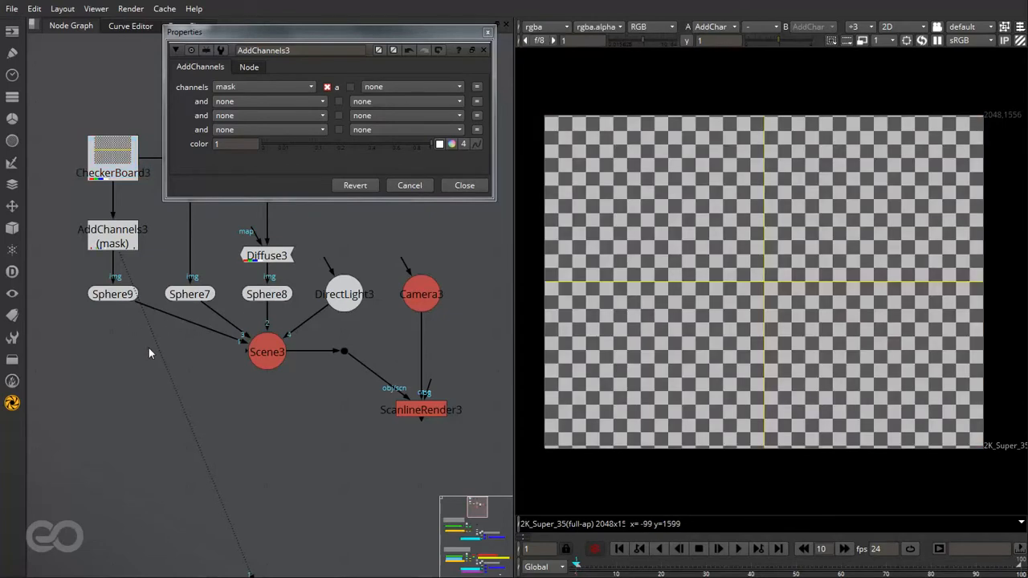
click(99, 299)
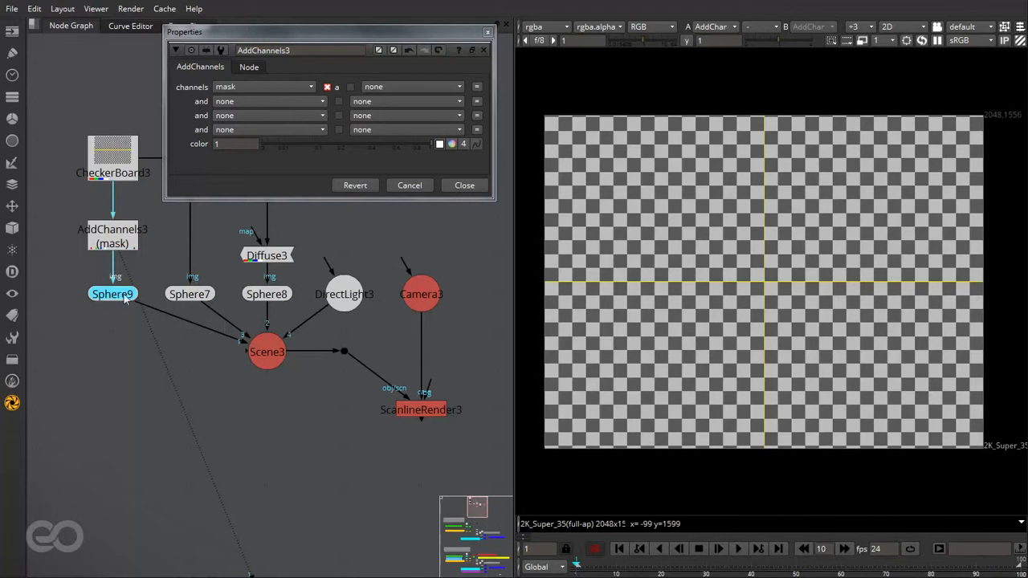
click(266, 353)
key(1)
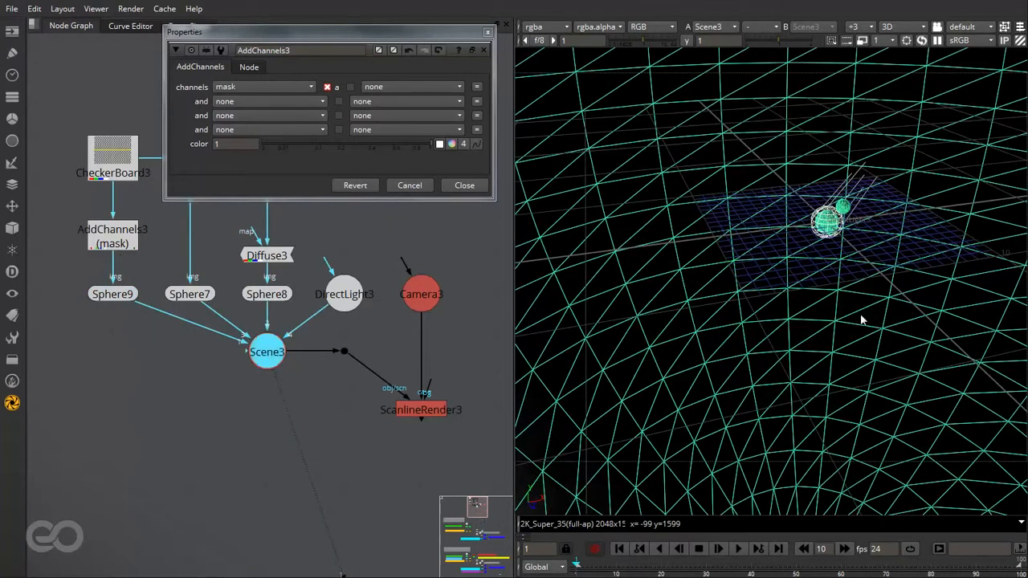
key(f)
ctrl+drag(851, 288, 722, 284)
alt+middle_drag(722, 284, 1018, 314)
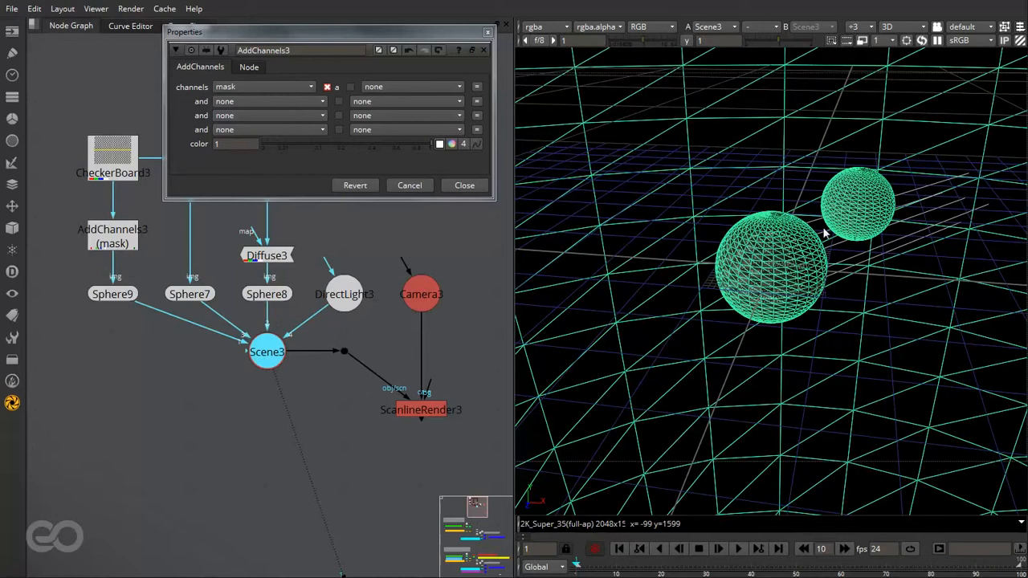
- Display the mask layer on the 3D scene and examine which sphere carries it, checking against Sphere9
click(544, 28)
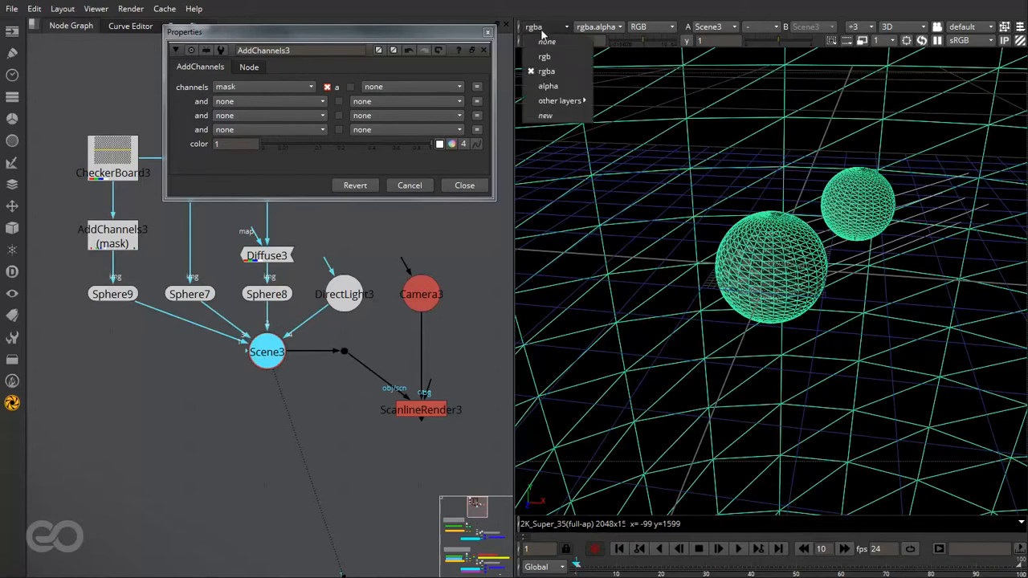
mouse_move(559, 101)
click(613, 195)
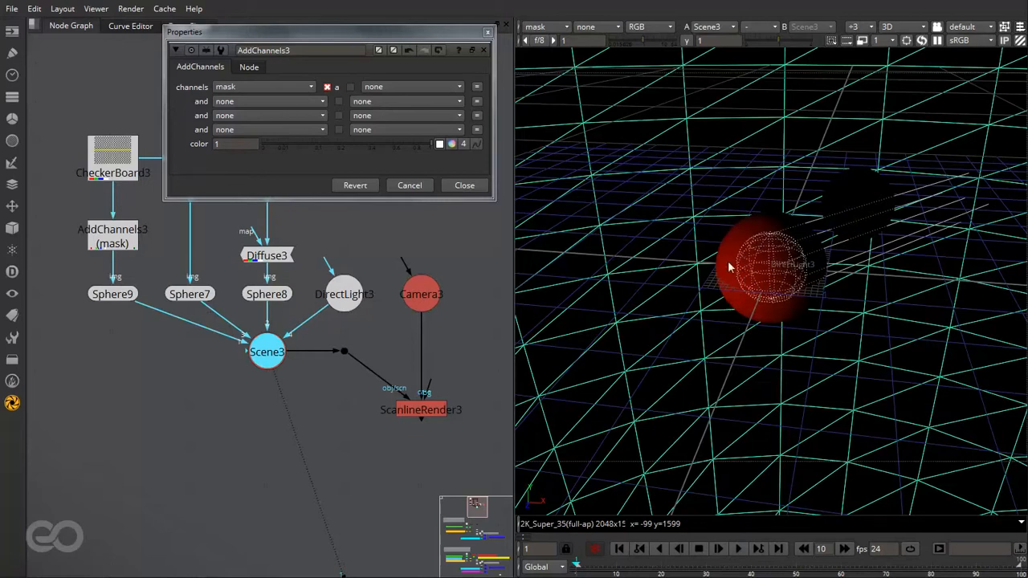
mouse_move(708, 313)
ctrl+mouse_down()
mouse_move(654, 340)
mouse_move(681, 354)
mouse_move(699, 314)
ctrl+mouse_up()
alt+middle_drag(948, 303, 1025, 314)
click(911, 148)
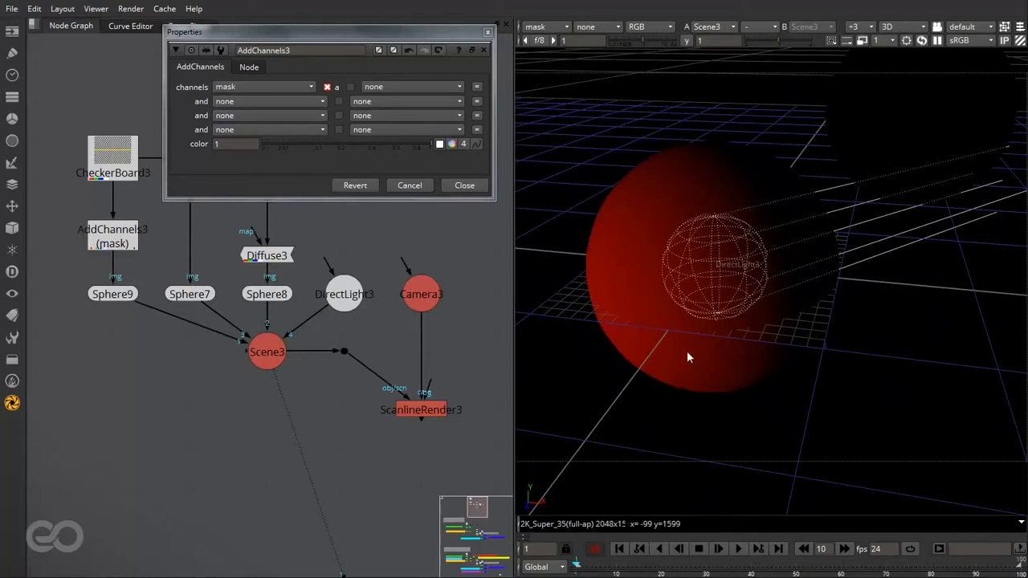
click(109, 294)
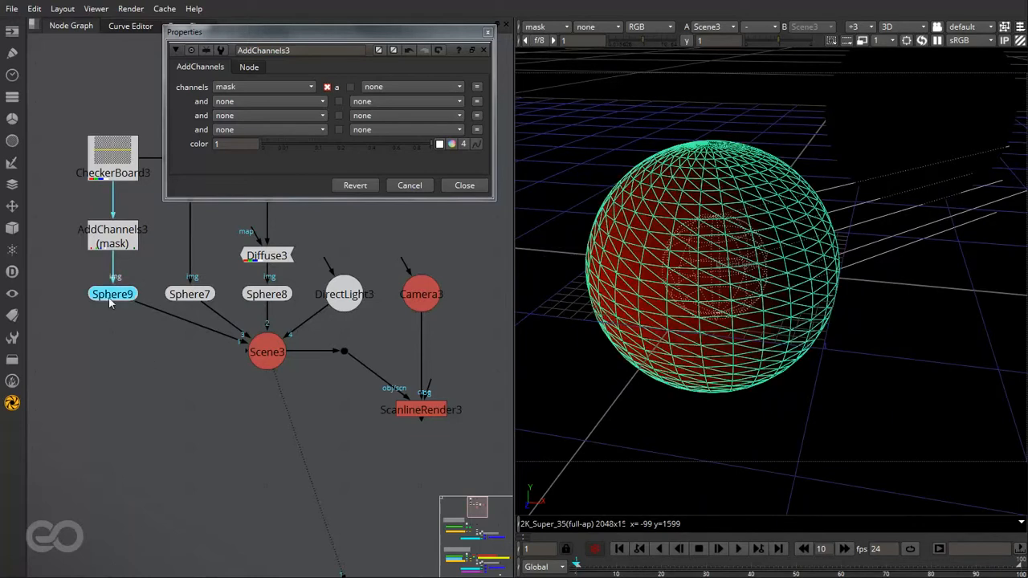
click(123, 350)
- View the ScanlineRender3 output in 2D with the mask layer displayed
scroll(141, 349, down, 1)
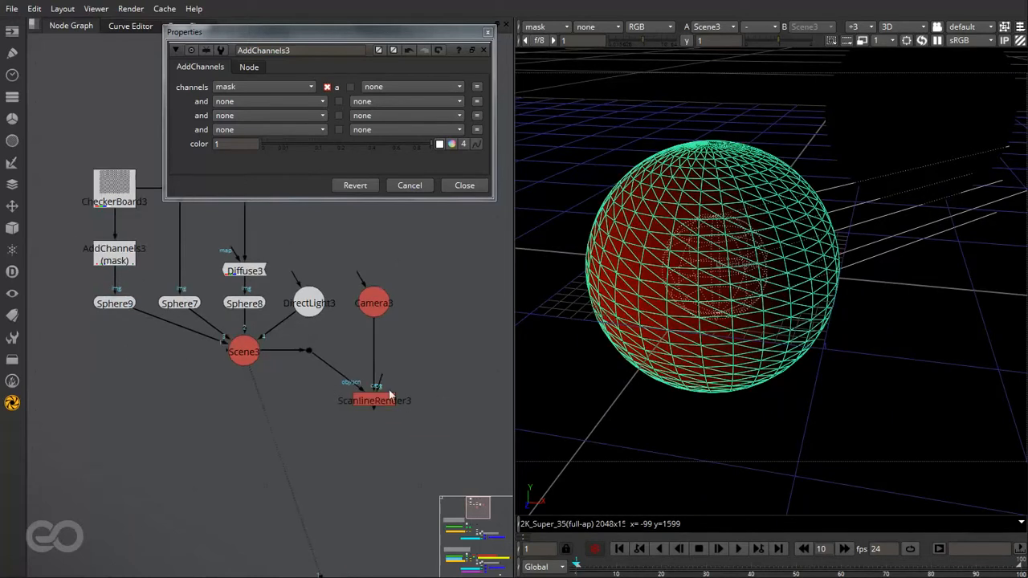
scroll(391, 391, up, 1)
click(391, 403)
key(1)
click(409, 398)
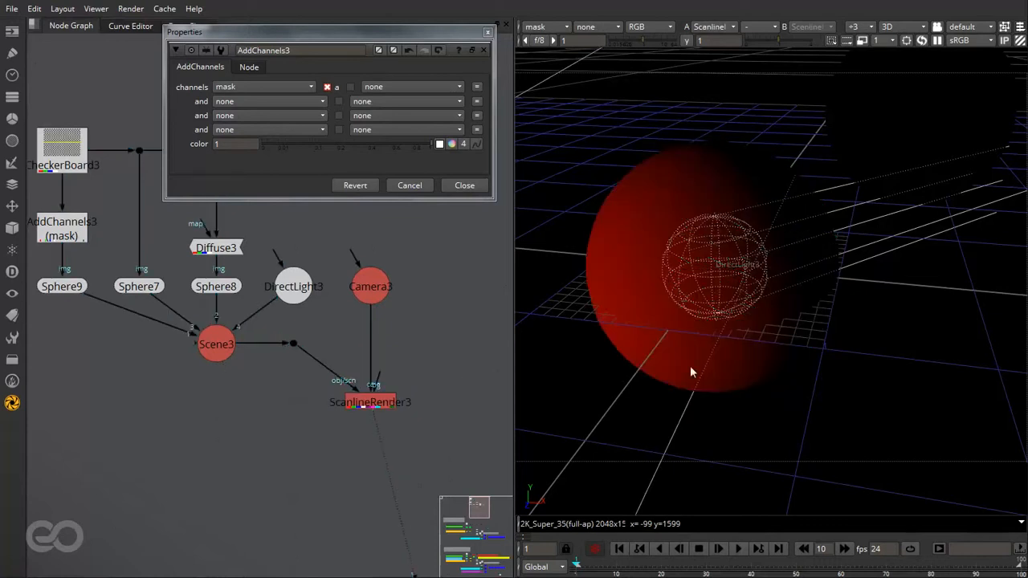
click(690, 371)
key(Tab)
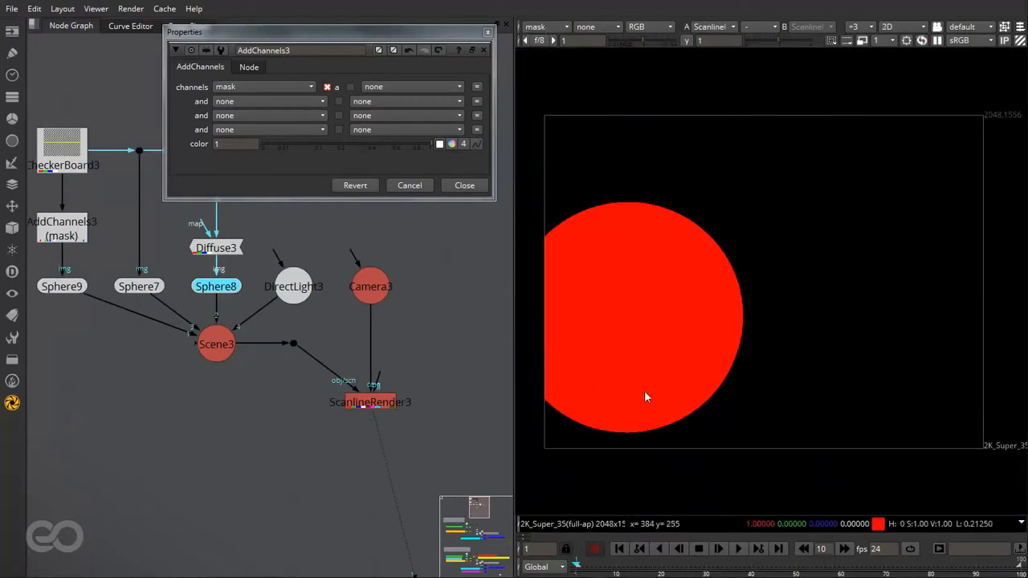
- Display the render's rgba layer and compare its alpha channel with the color image
click(546, 27)
click(539, 50)
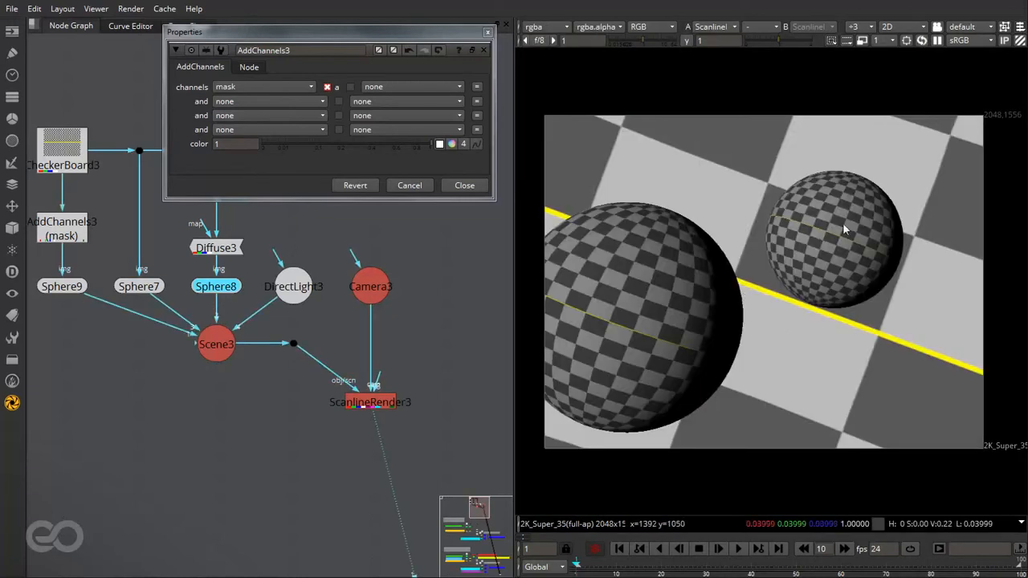
key(a)
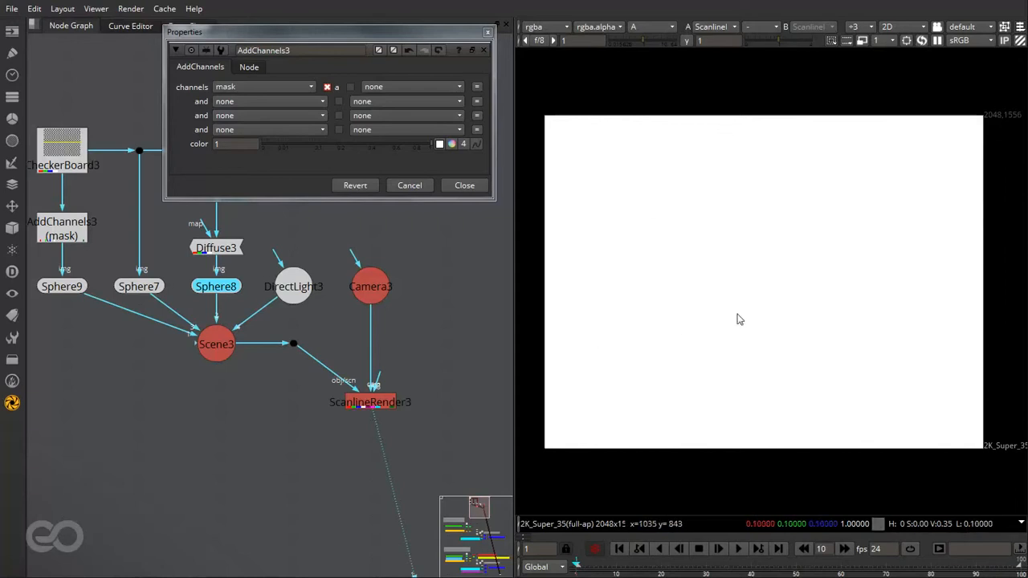
key(a)
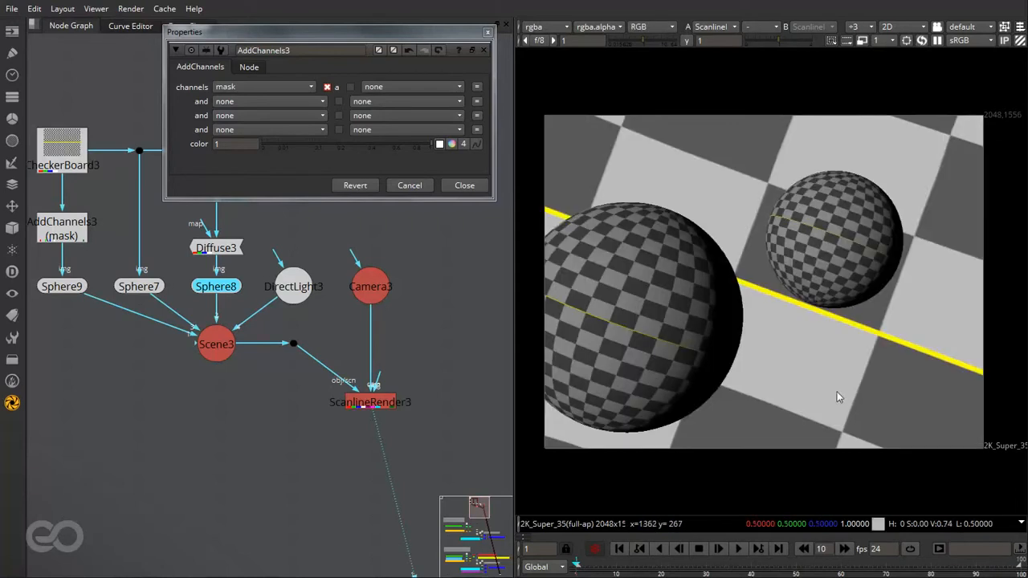
- Clone AddChannels3 and insert the clone between the CheckerBoard3 branch and Sphere7
click(132, 309)
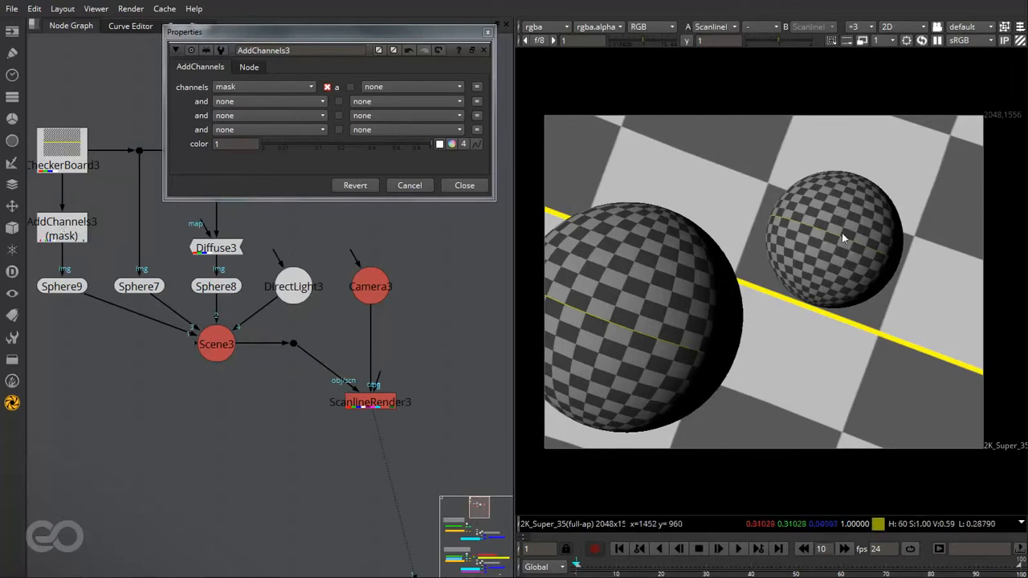
click(69, 234)
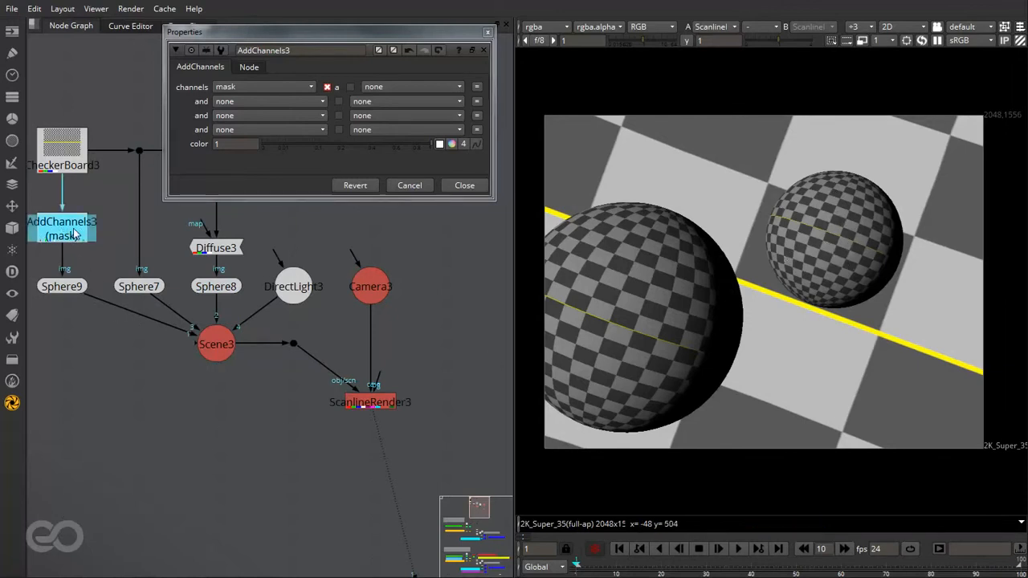
key(alt+k)
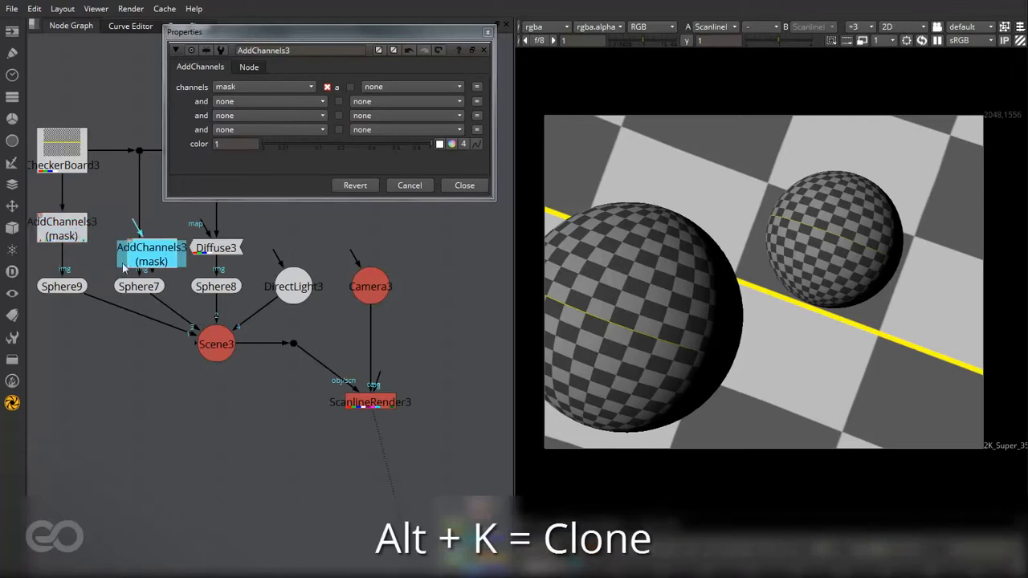
drag(124, 268, 122, 238)
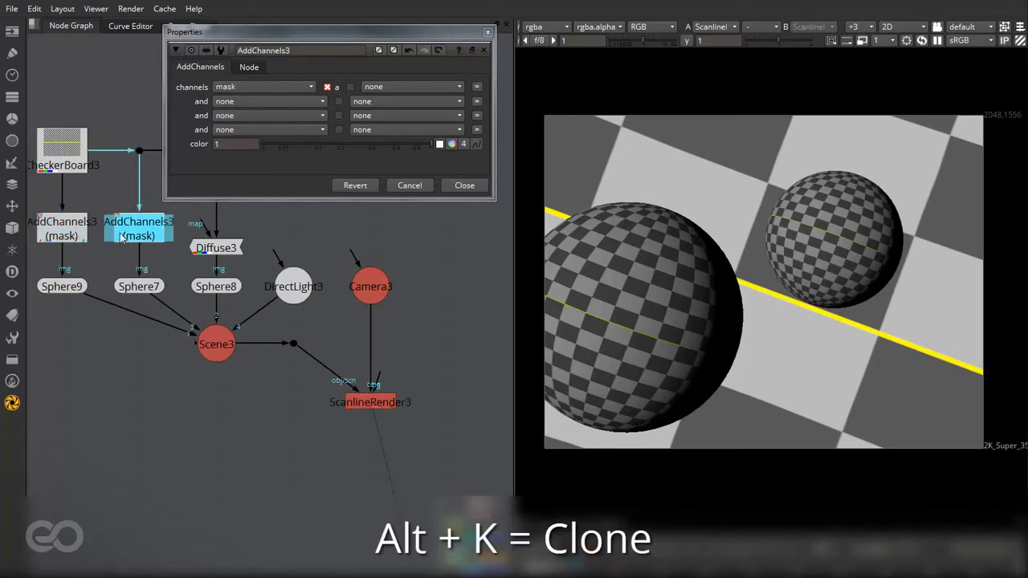
- Display the mask layer of the ScanlineRender3 output and close the AddChannels3 properties
click(539, 26)
click(553, 146)
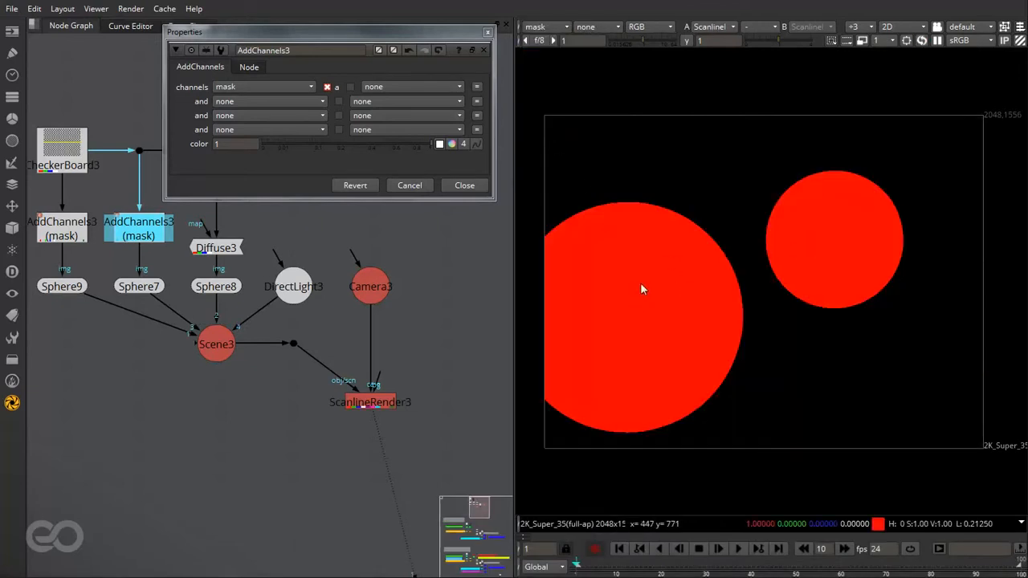
click(488, 33)
- Add another AddChannels node and insert it between AddChannels3 and Sphere9
click(454, 289)
scroll(303, 275, down, 2)
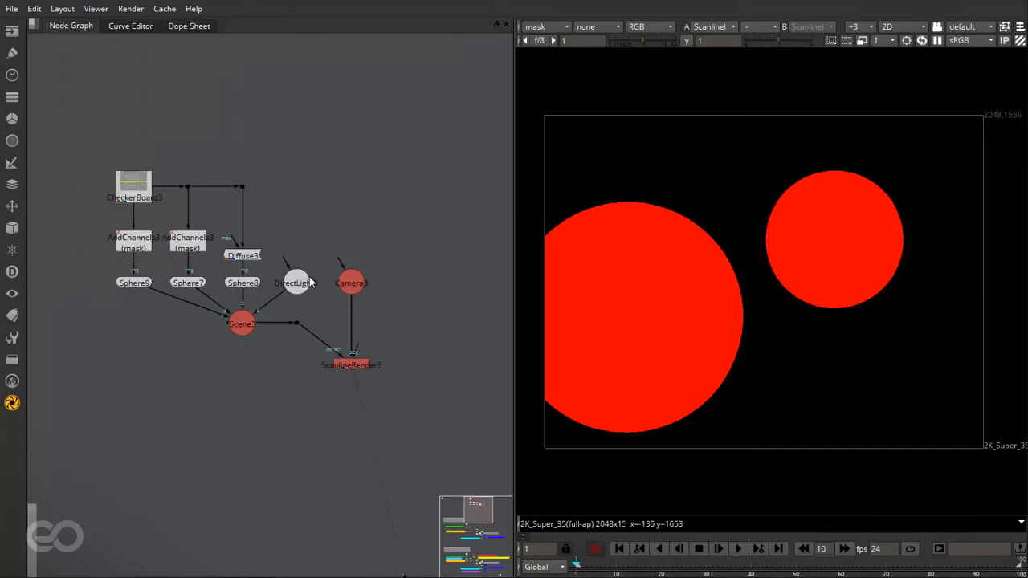
scroll(134, 232, up, 3)
drag(68, 211, 237, 245)
click(180, 277)
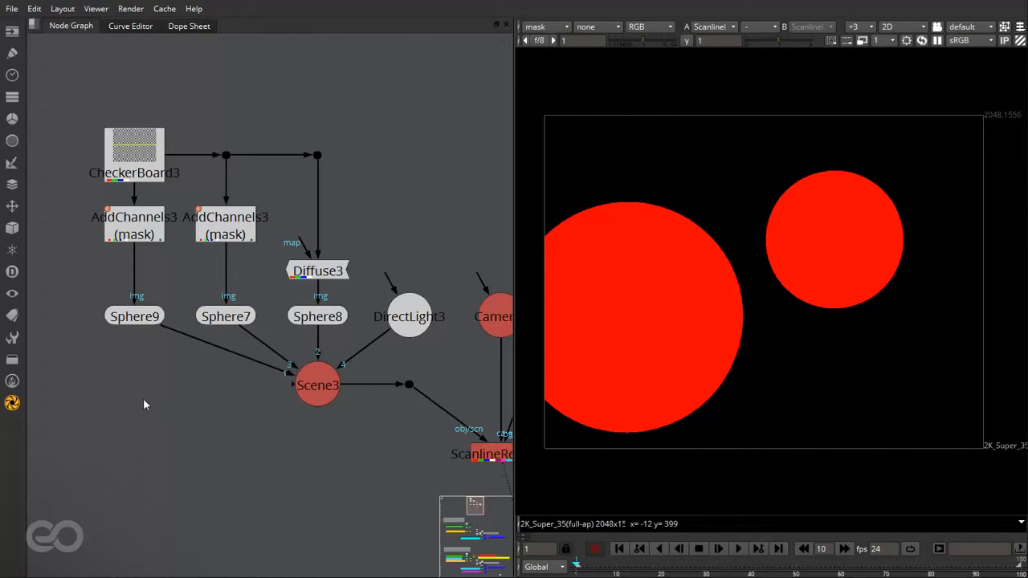
key(Tab)
key(Return)
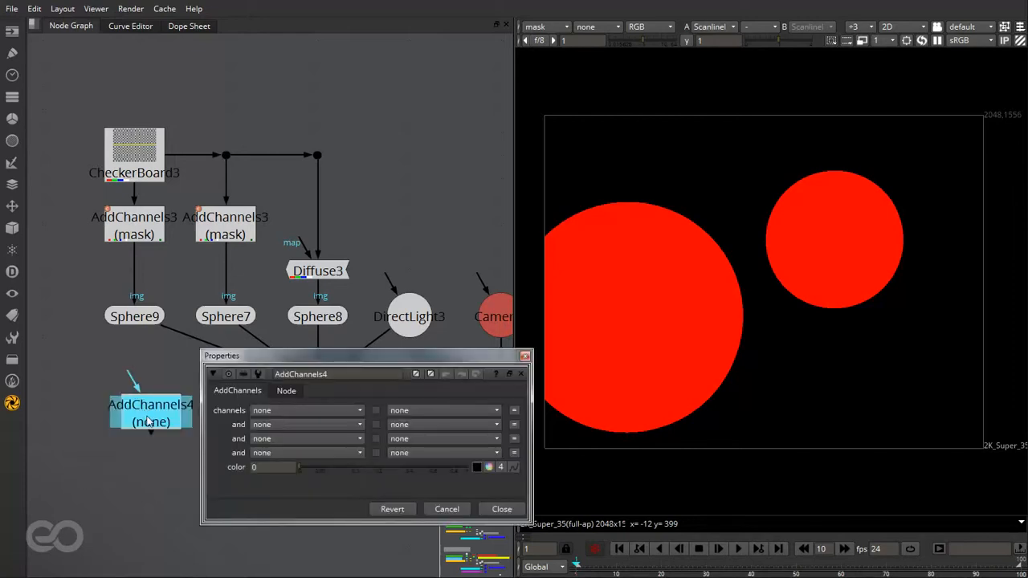
drag(145, 399, 131, 275)
- Create a new layer named layer1 with channels s1 and s2 as the first channels layer of AddChannels4
click(305, 409)
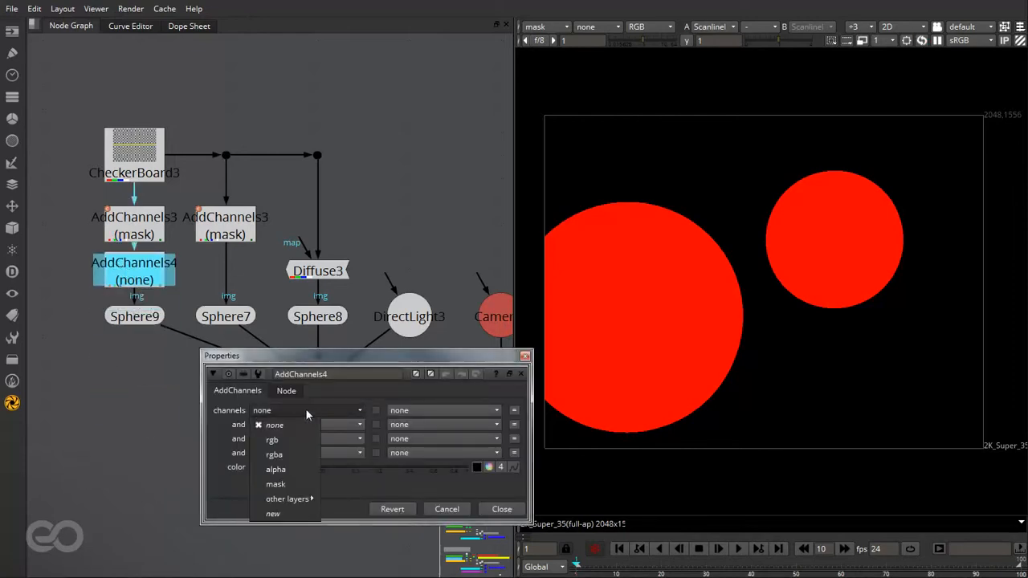
click(282, 513)
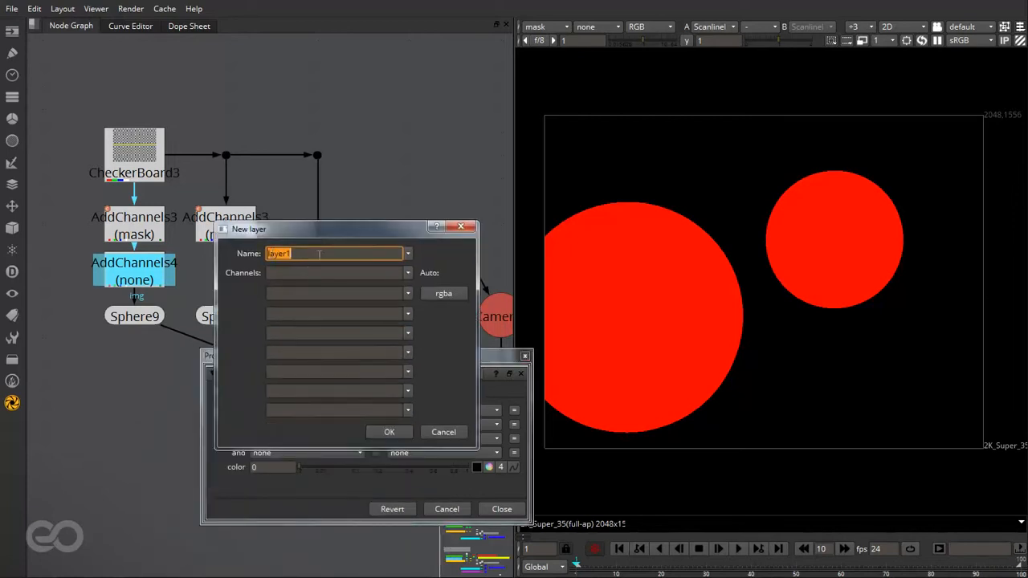
click(310, 272)
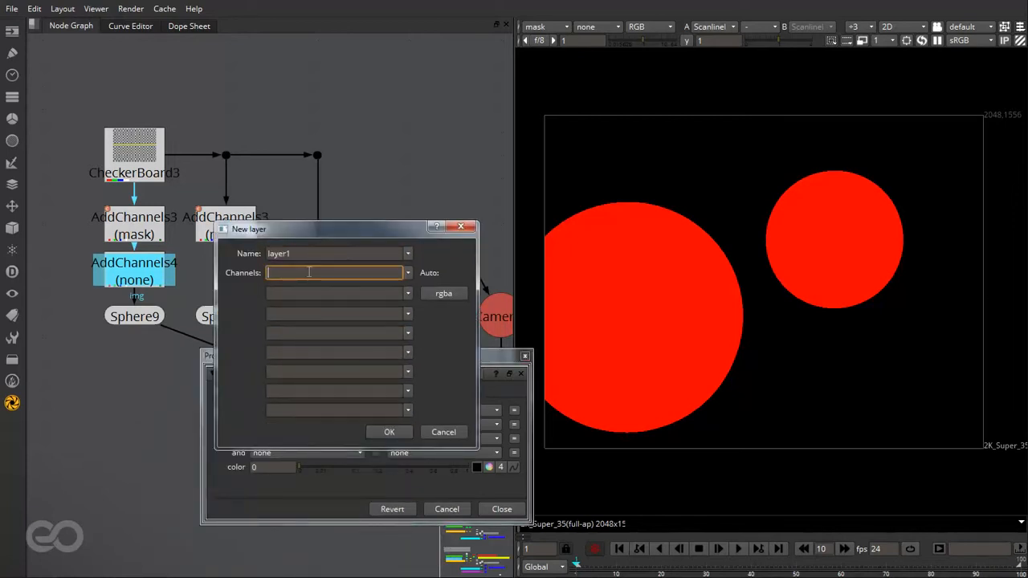
text(S1)
click(308, 293)
text(S2)
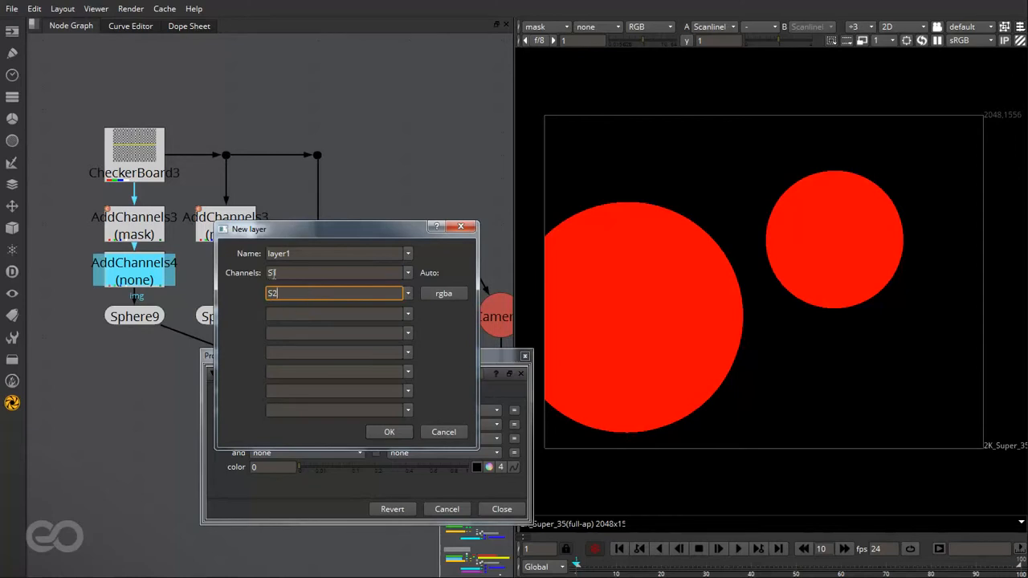
click(271, 273)
click(271, 293)
key(BackSpace)
text(s)
click(388, 433)
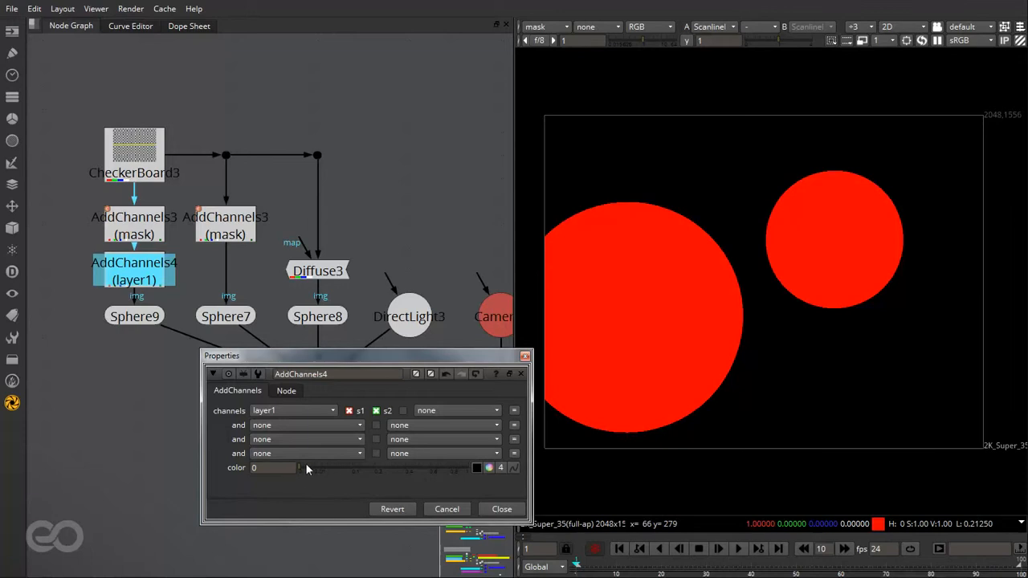
- Set the AddChannels4 color to 1, disable its s2 channel and close its properties
drag(300, 466, 498, 471)
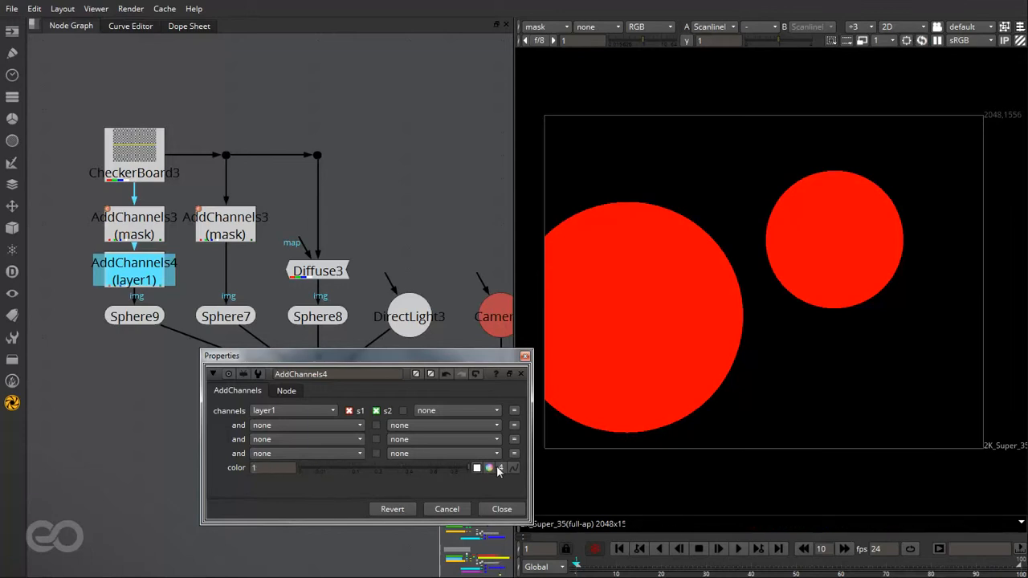
click(376, 411)
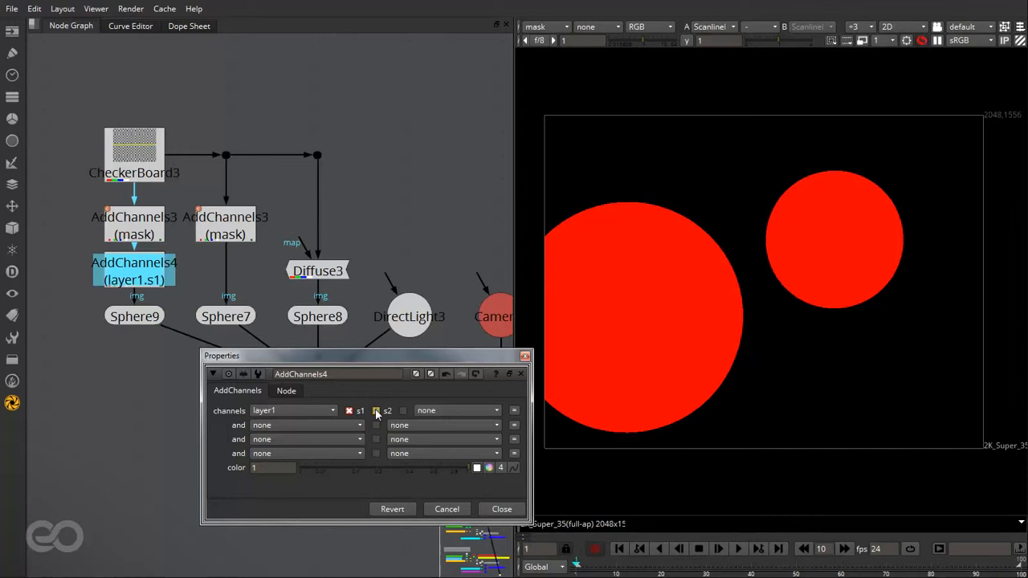
click(500, 509)
- Duplicate AddChannels4 and insert the copy between the second AddChannels3 and Sphere7
key(ctrl+c)
click(186, 414)
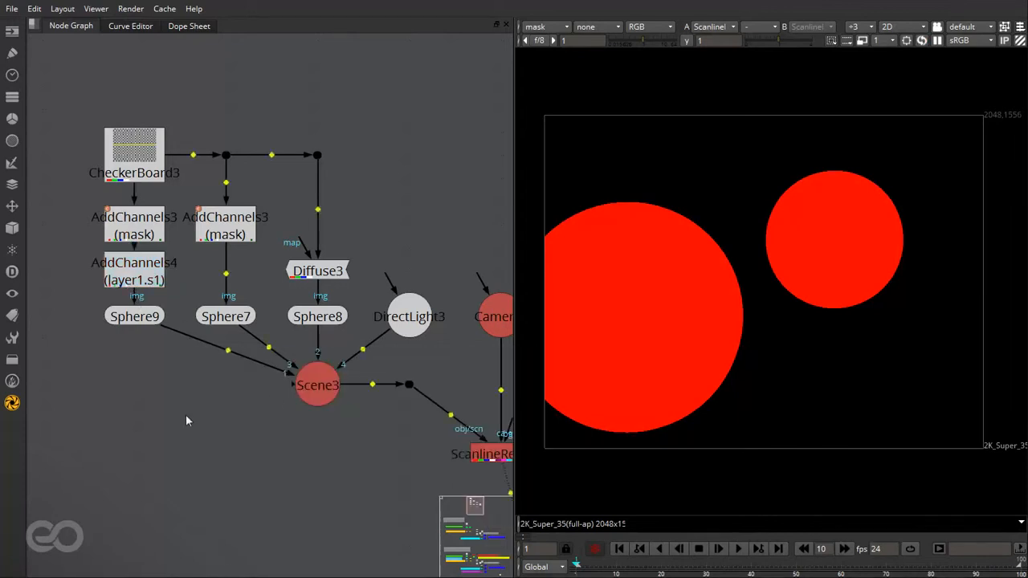
key(ctrl+v)
drag(185, 421, 230, 282)
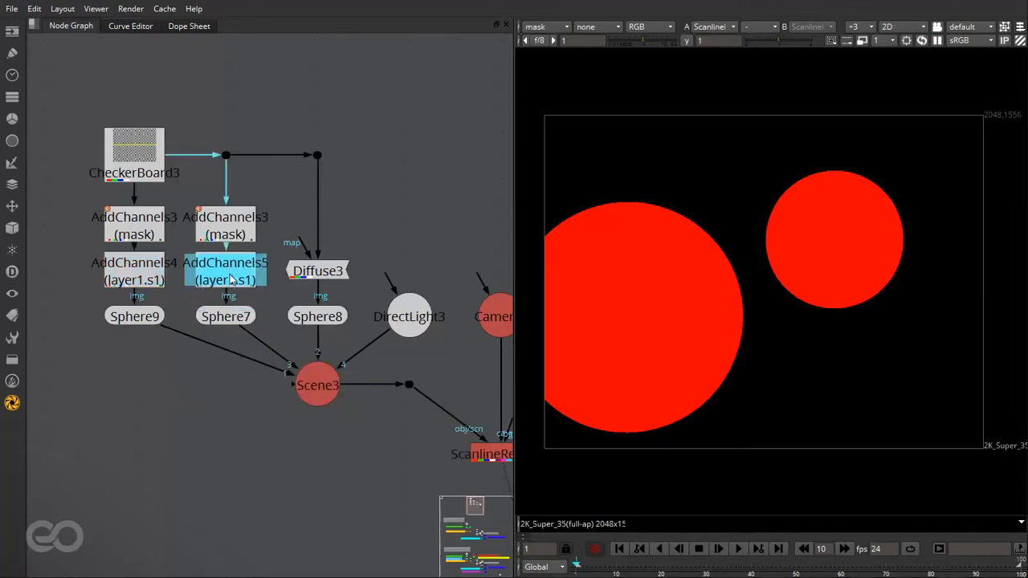
click(202, 339)
- Enable the s2 channel and disable s1 on AddChannels5, then close its properties
double_click(232, 267)
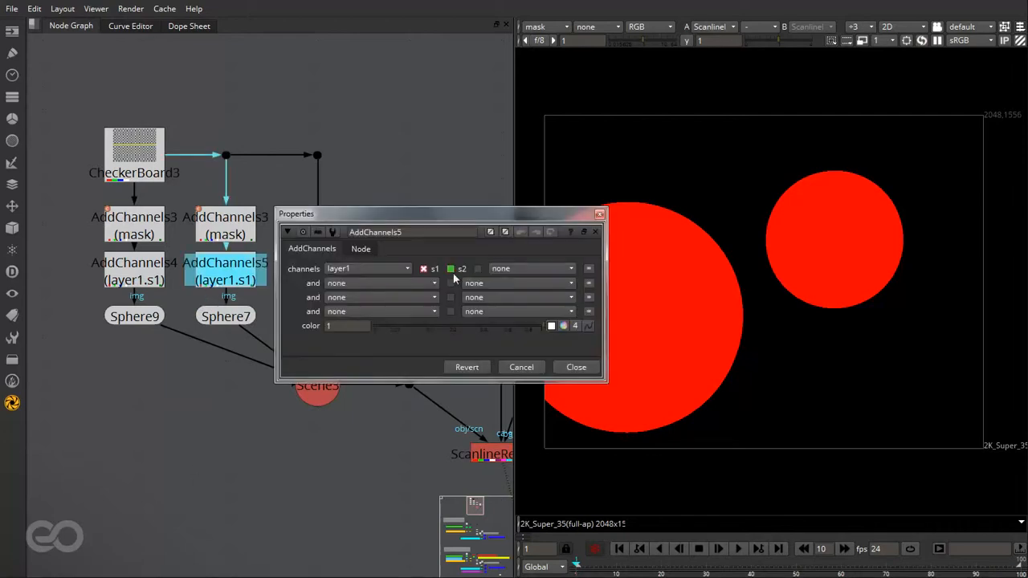
click(450, 269)
click(423, 268)
click(581, 370)
click(216, 433)
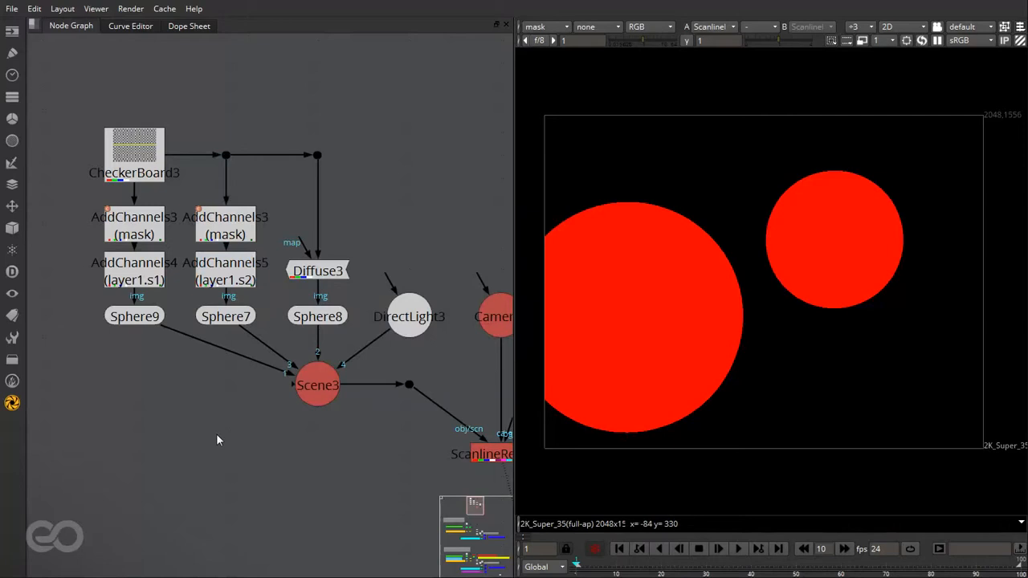
- Compare the AddChannels4 and AddChannels5 channel settings side by side and close both property windows
double_click(149, 281)
double_click(228, 273)
drag(403, 227, 612, 191)
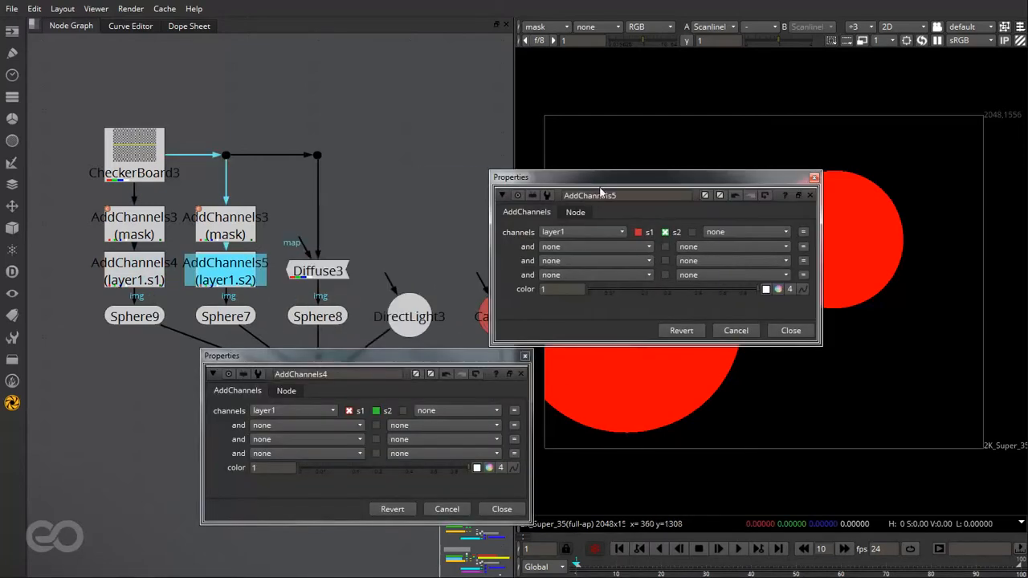
drag(377, 362, 458, 48)
drag(677, 191, 839, 72)
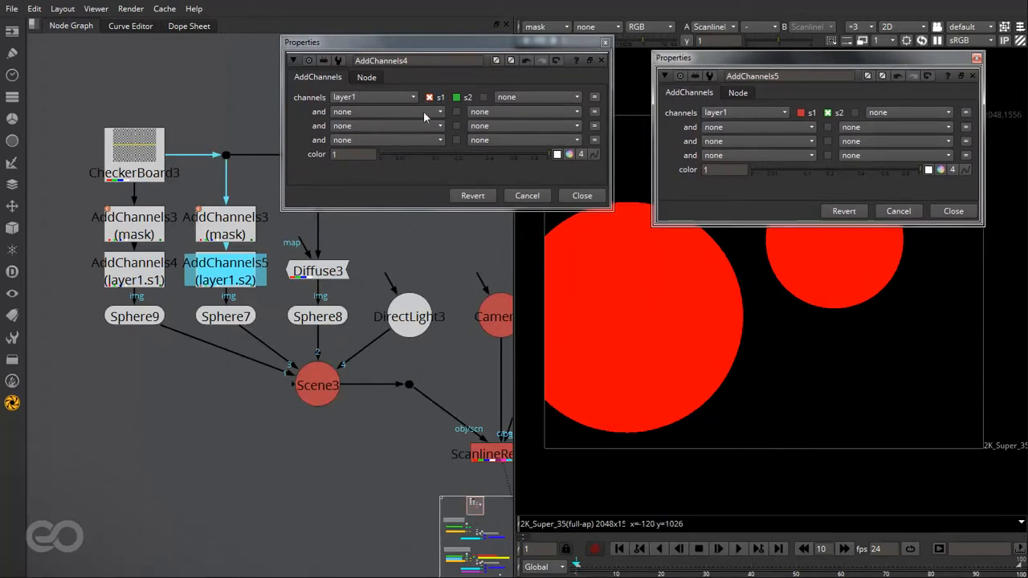
drag(817, 67, 801, 50)
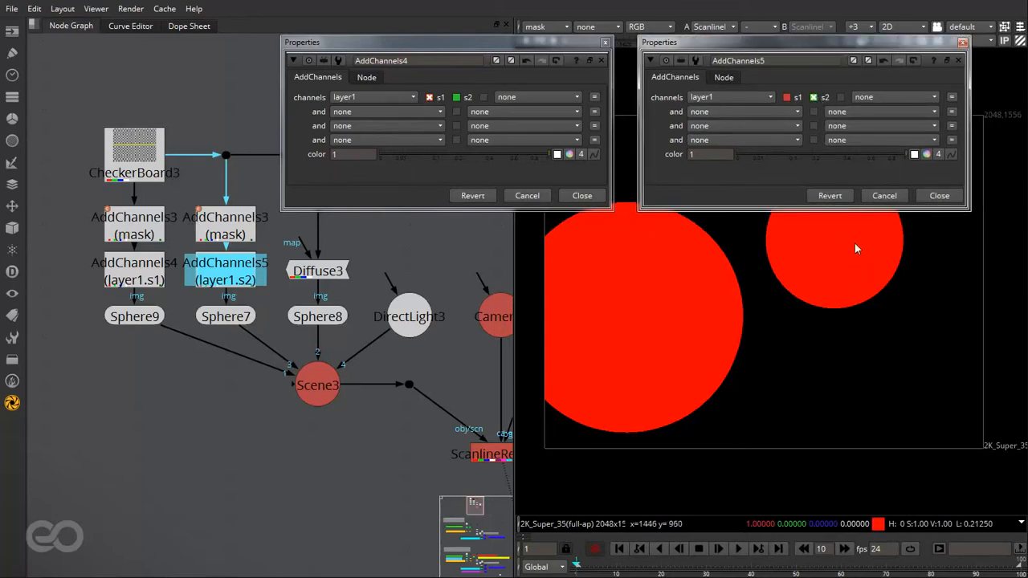
click(963, 42)
click(606, 43)
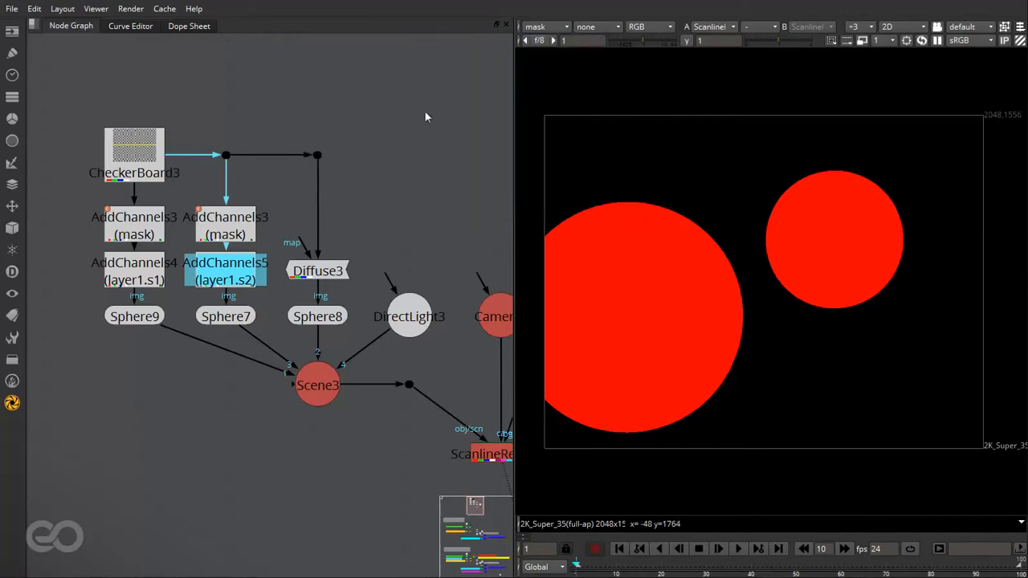
- Display the layer1 layer of the ScanlineRender3 output in the viewer
click(389, 117)
scroll(259, 201, down, 3)
scroll(457, 364, up, 2)
click(365, 351)
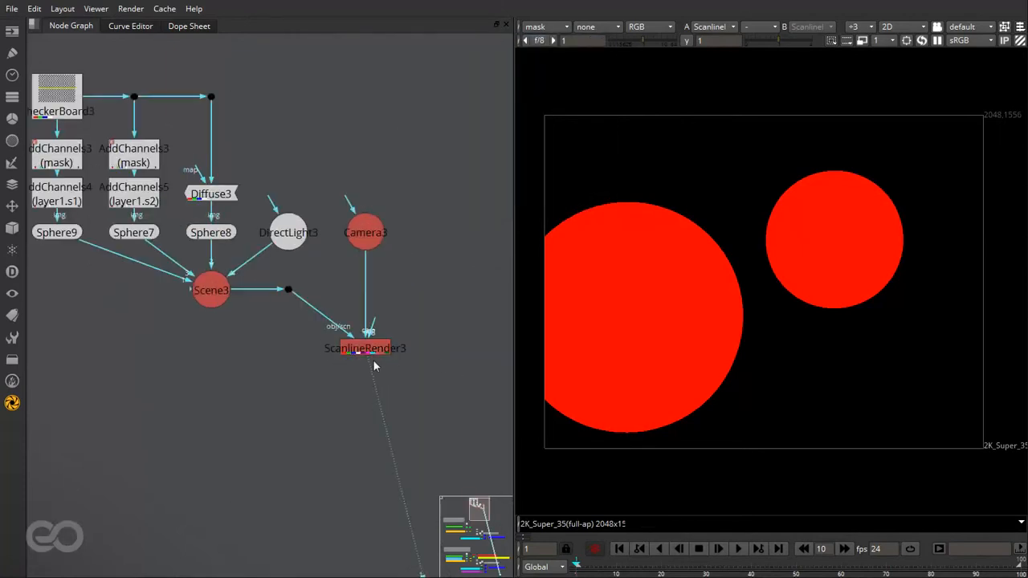
click(546, 27)
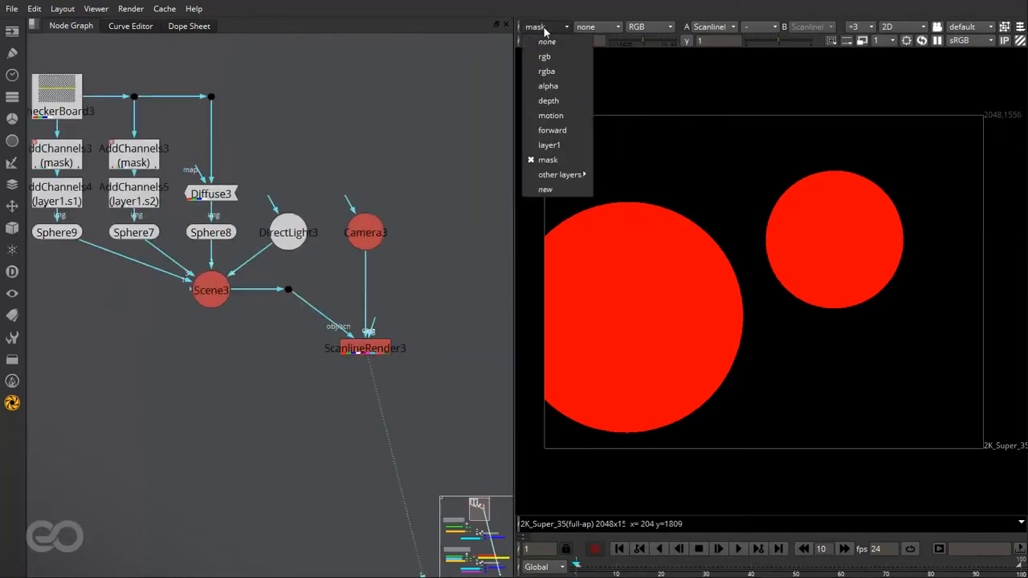
click(560, 145)
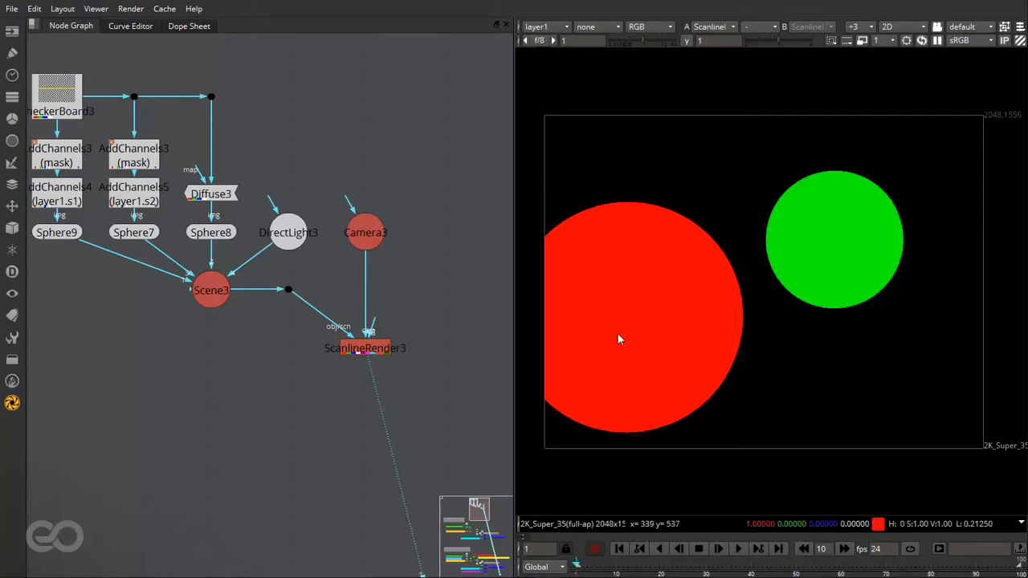
- Inspect the red and green channels of layer1 separately, and return the viewer to RGB
click(650, 32)
click(659, 83)
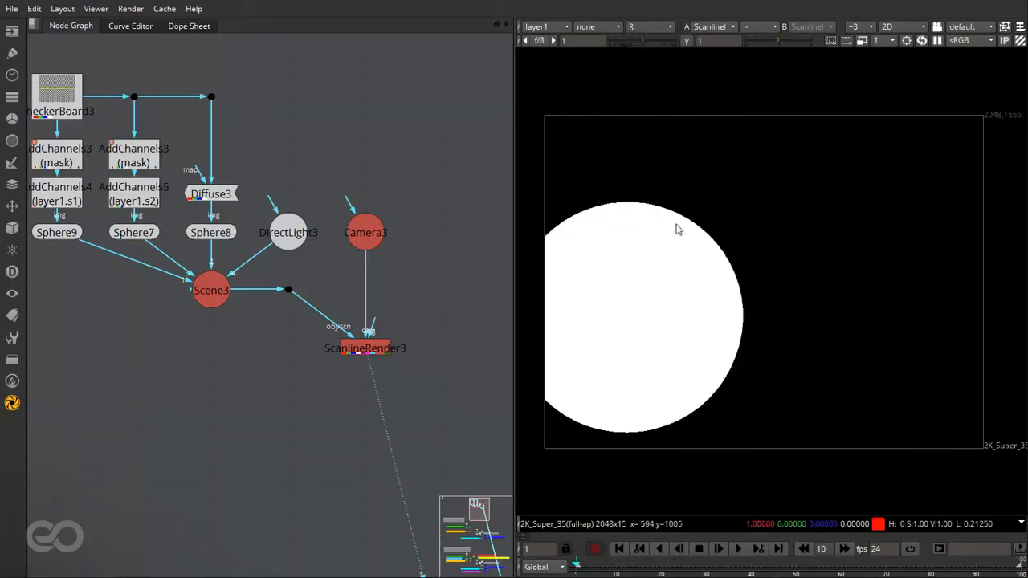
click(650, 27)
click(660, 98)
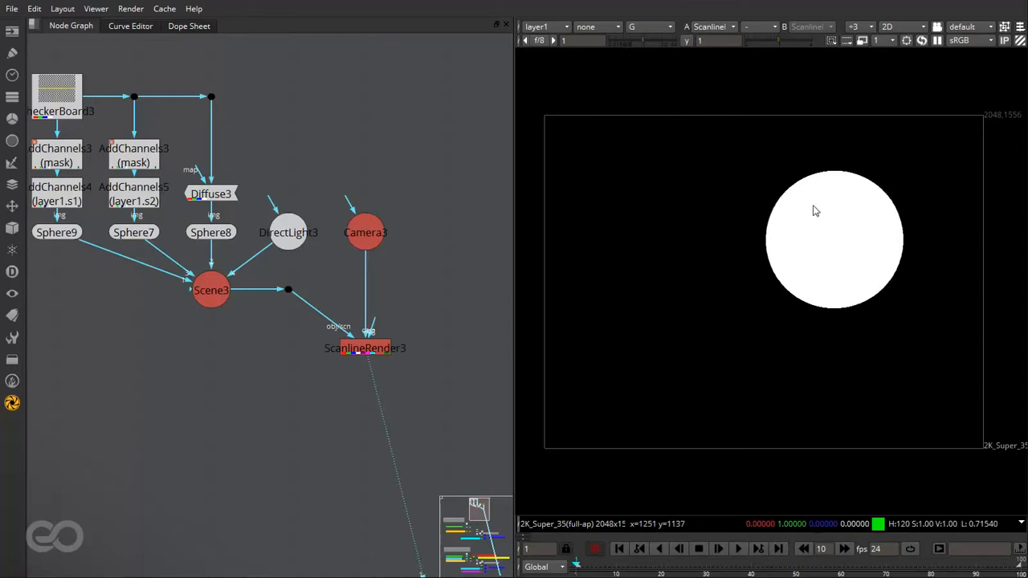
scroll(440, 367, down, 2)
scroll(304, 229, up, 1)
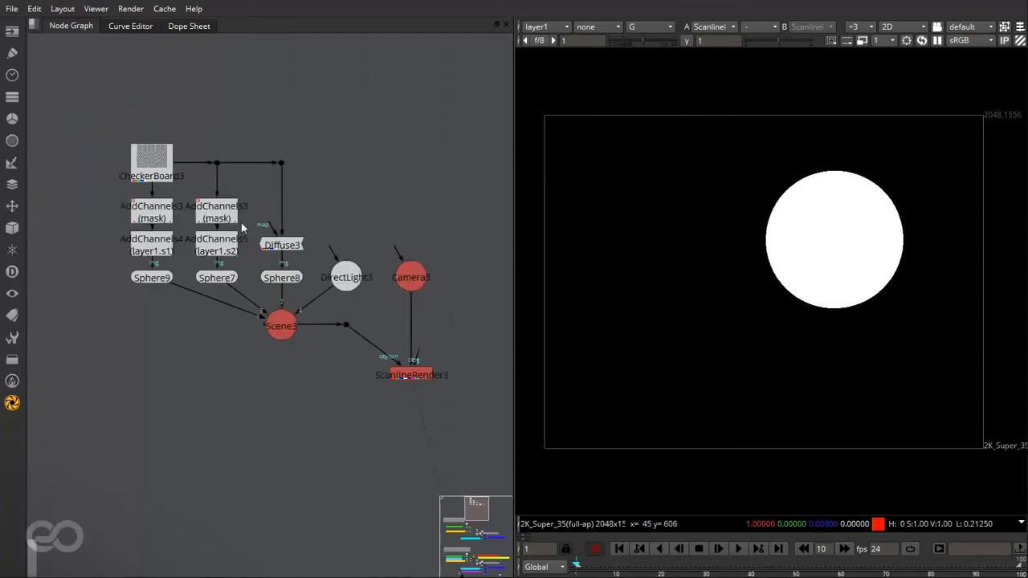
click(650, 26)
click(652, 71)
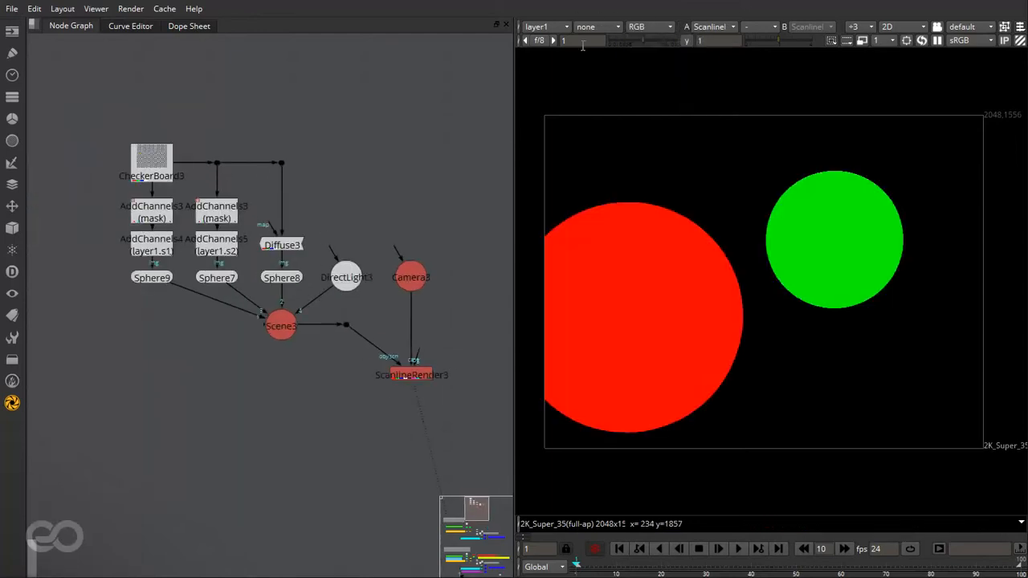
- Check the mask layer in the viewer and switch the display back to rgba
click(538, 26)
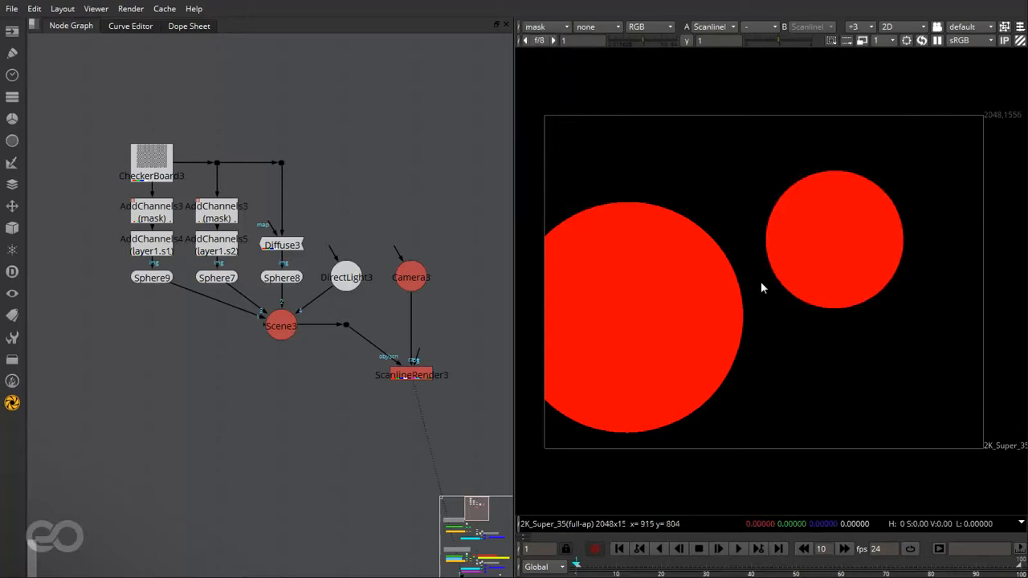
click(562, 160)
click(543, 27)
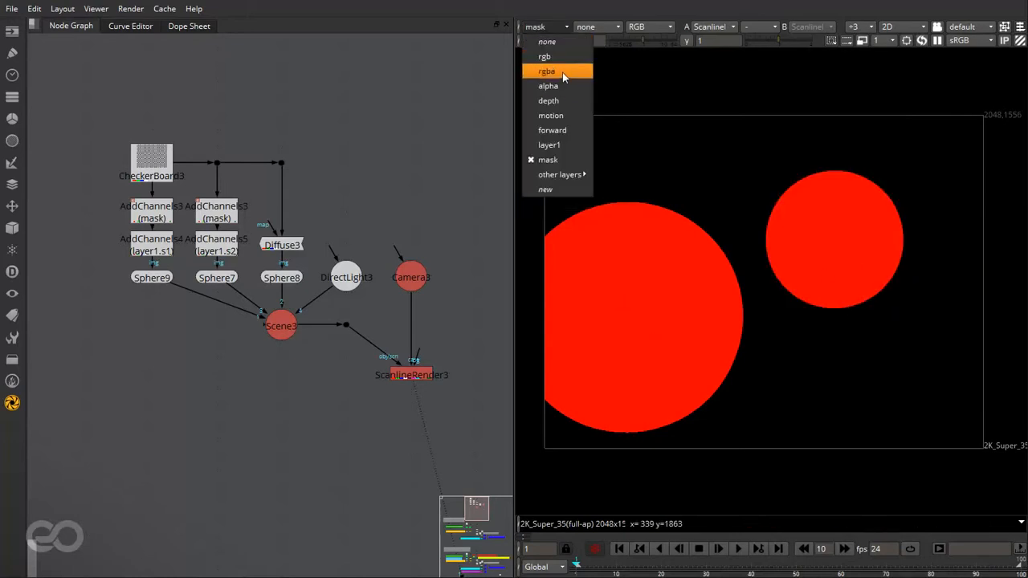
click(562, 70)
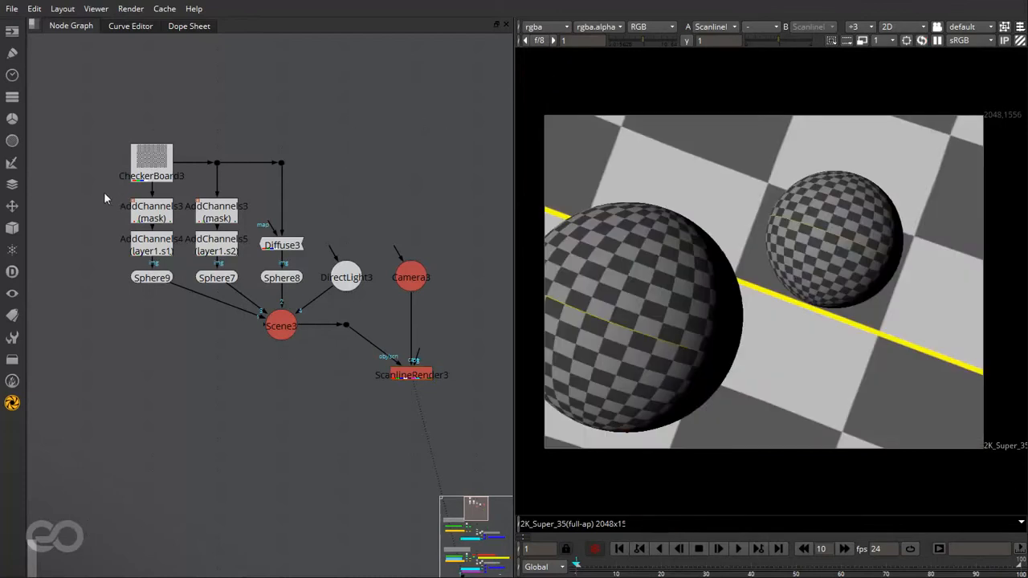
- Move the CheckerBoard3, AddChannels and Diffuse3 nodes upward together to make room above the spheres
drag(103, 192, 255, 260)
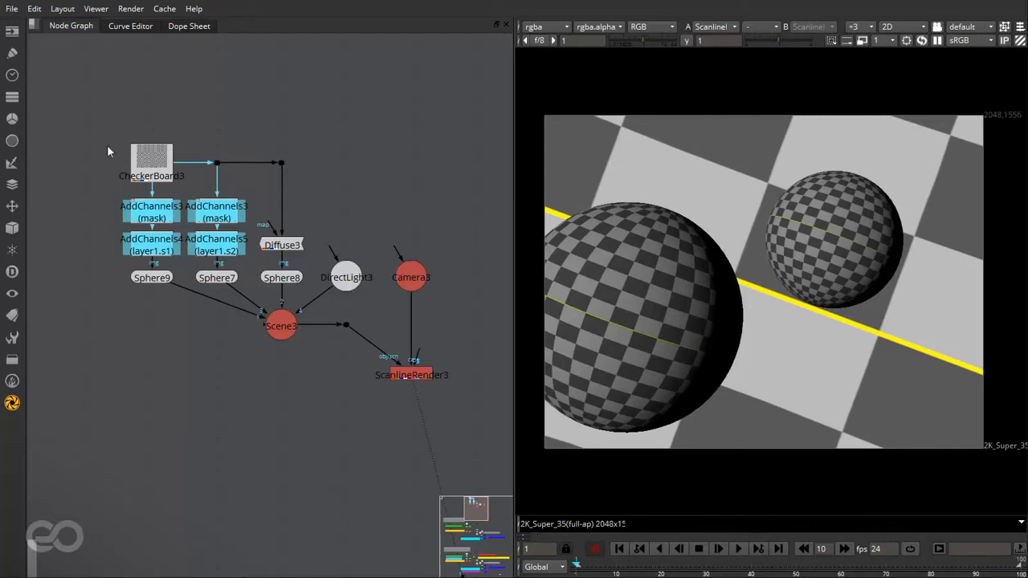
drag(73, 128, 314, 265)
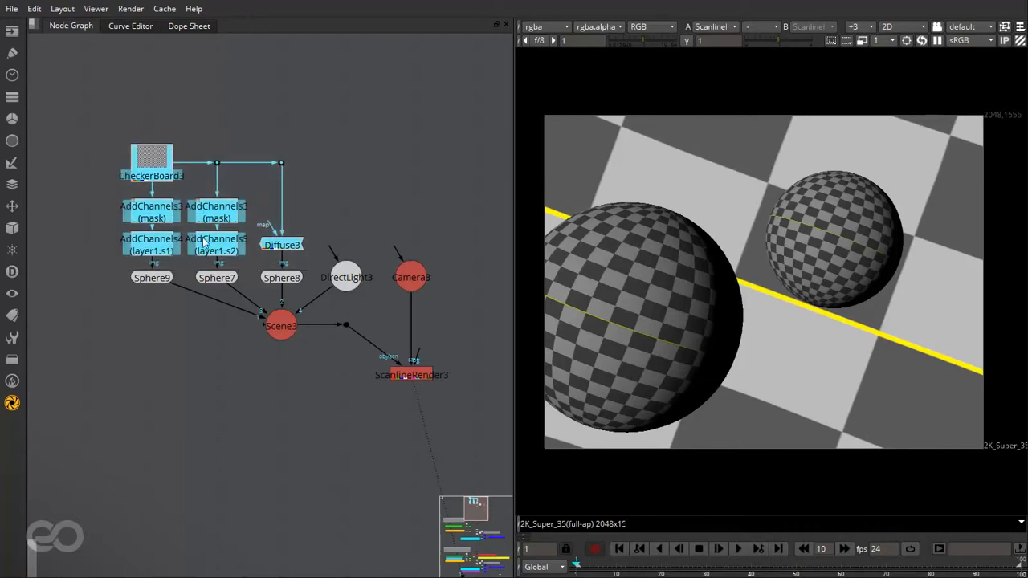
drag(205, 245, 205, 197)
click(229, 428)
scroll(250, 484, down, 3)
scroll(176, 289, up, 6)
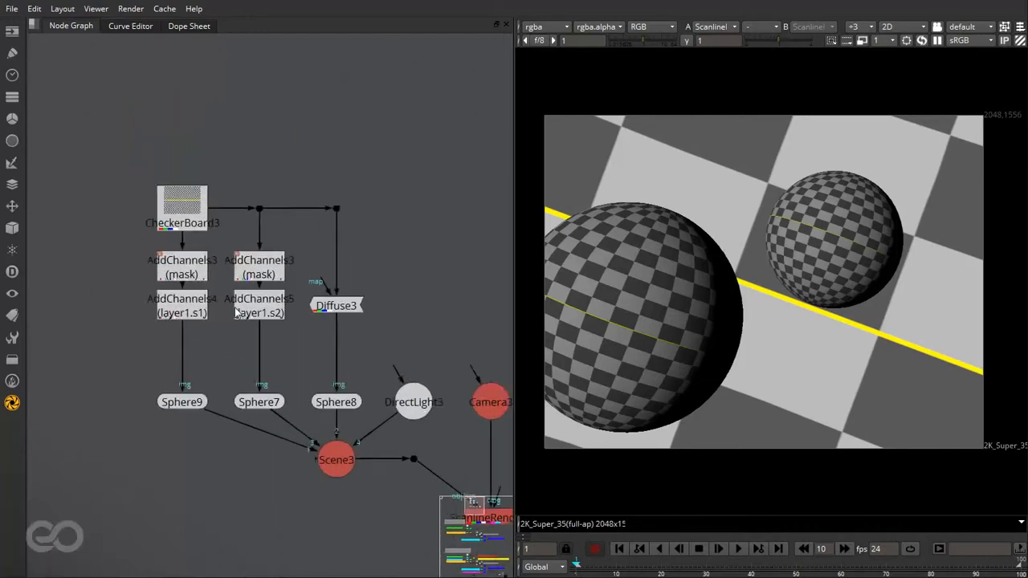
click(167, 267)
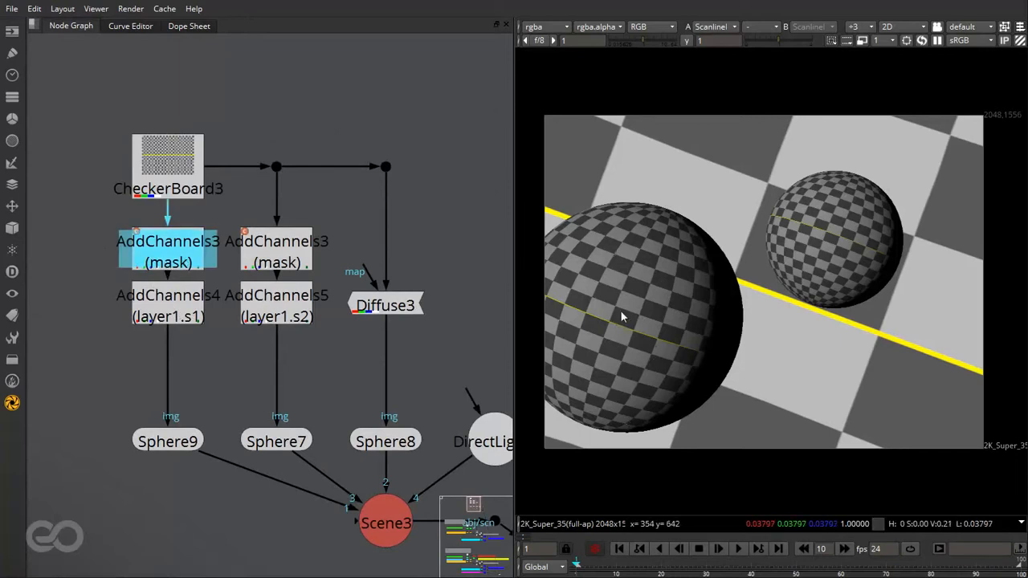
- Add a Noise node between AddChannels4 and Sphere9, and move its properties window clear of the node
click(248, 372)
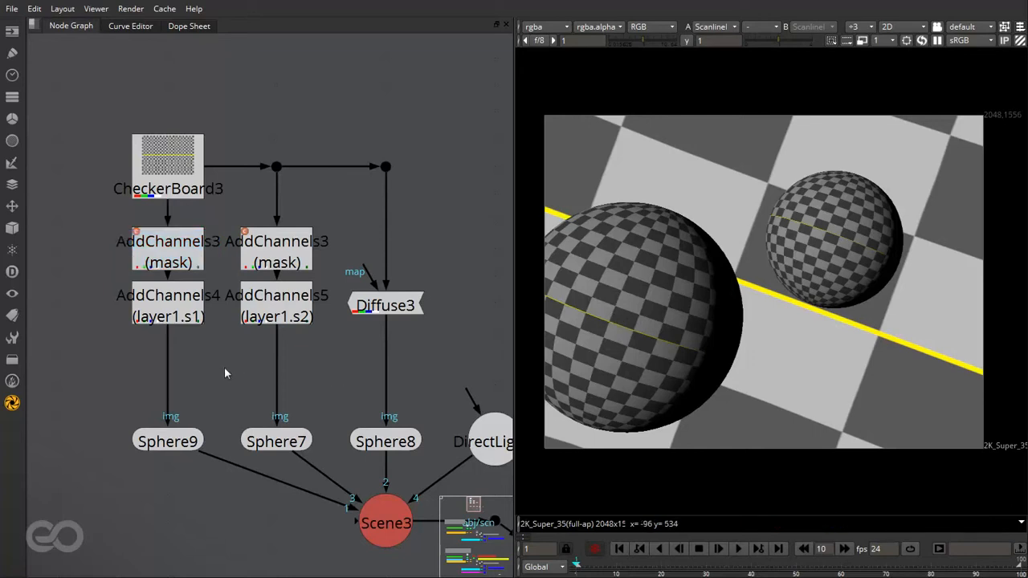
key(Tab)
text(noise)
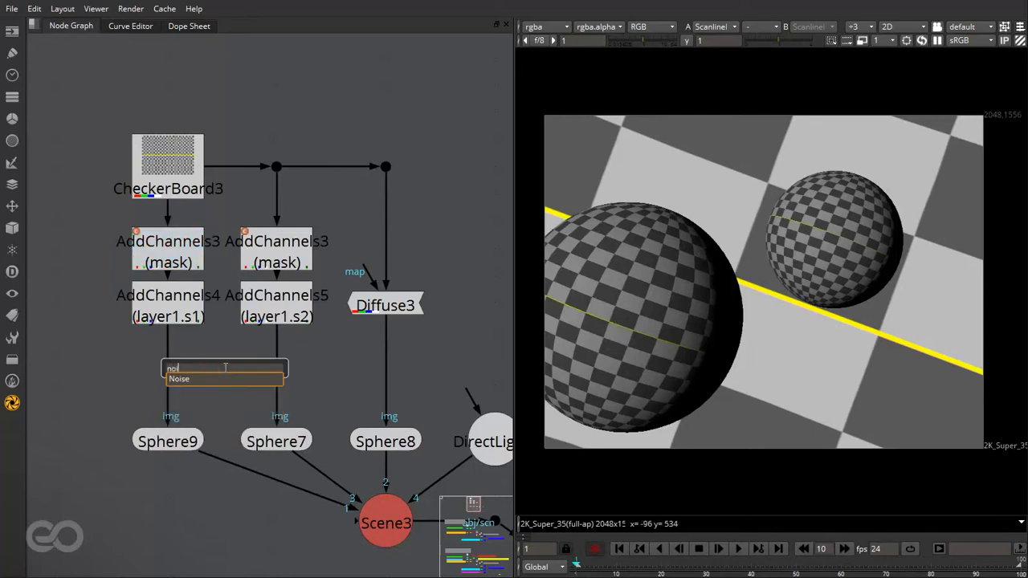
key(Return)
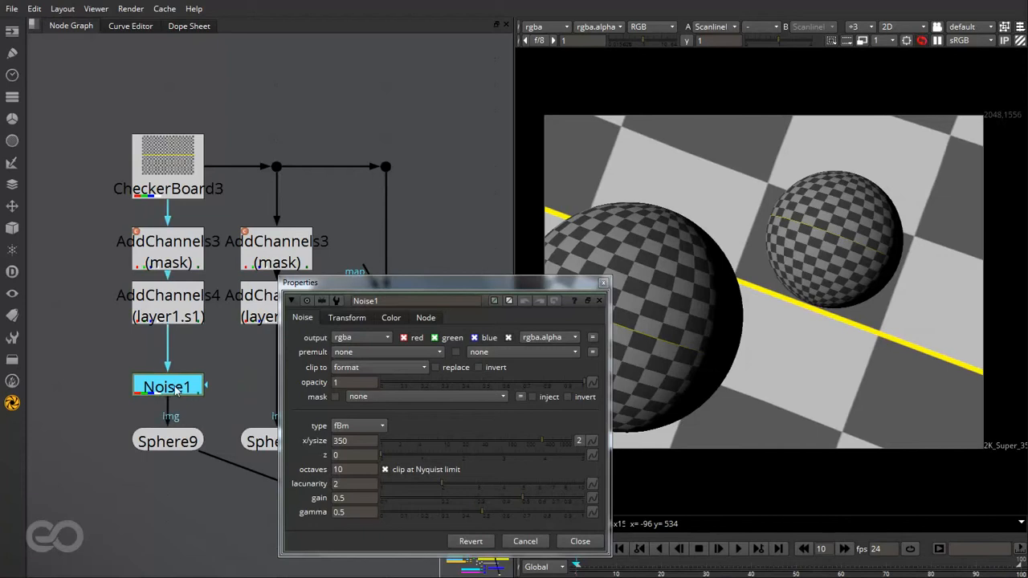
click(178, 367)
drag(555, 284, 400, 216)
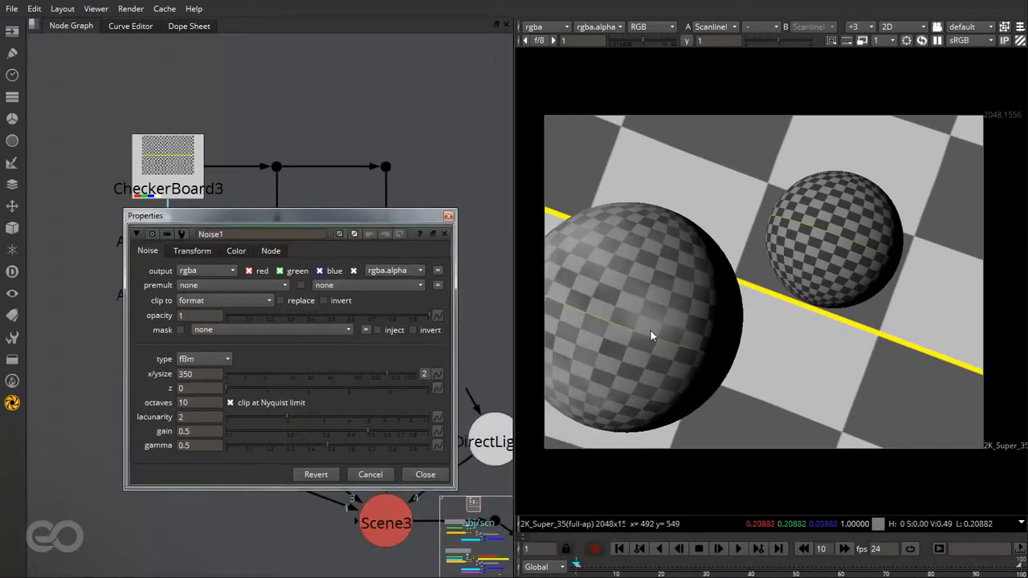
drag(391, 217, 426, 149)
- Toggle Noise1 off and on to compare its effect on the large sphere
click(150, 363)
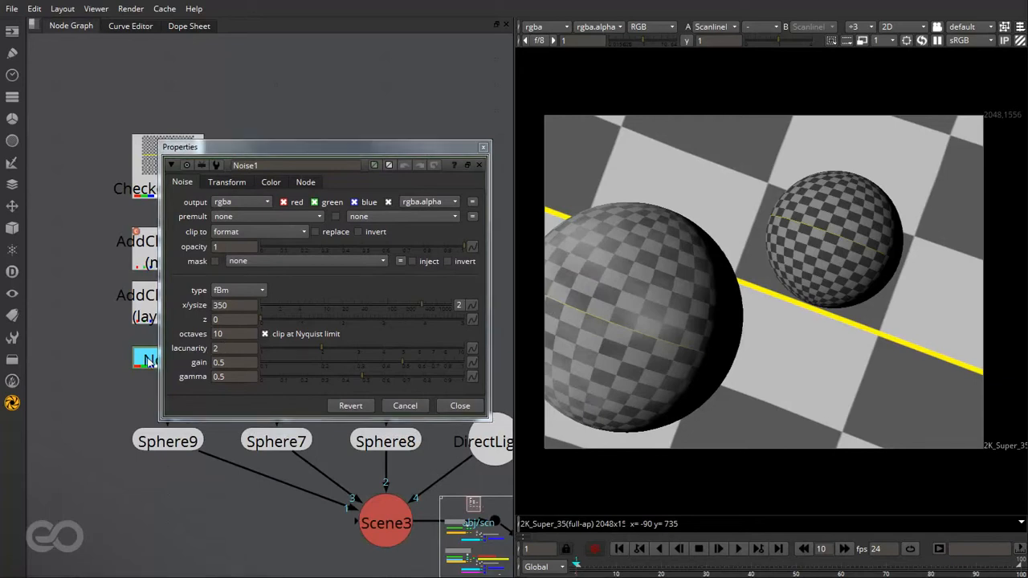
key(d)
key(d)
key(d)
key(d)
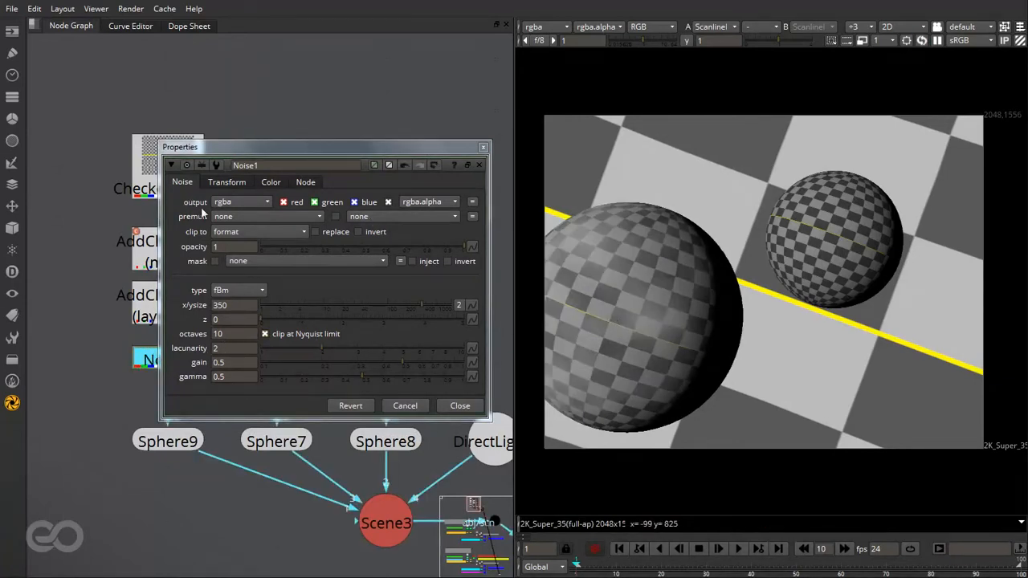
- Set the Noise1 output to layer1 by extending that layer with a new s3 channel
click(236, 203)
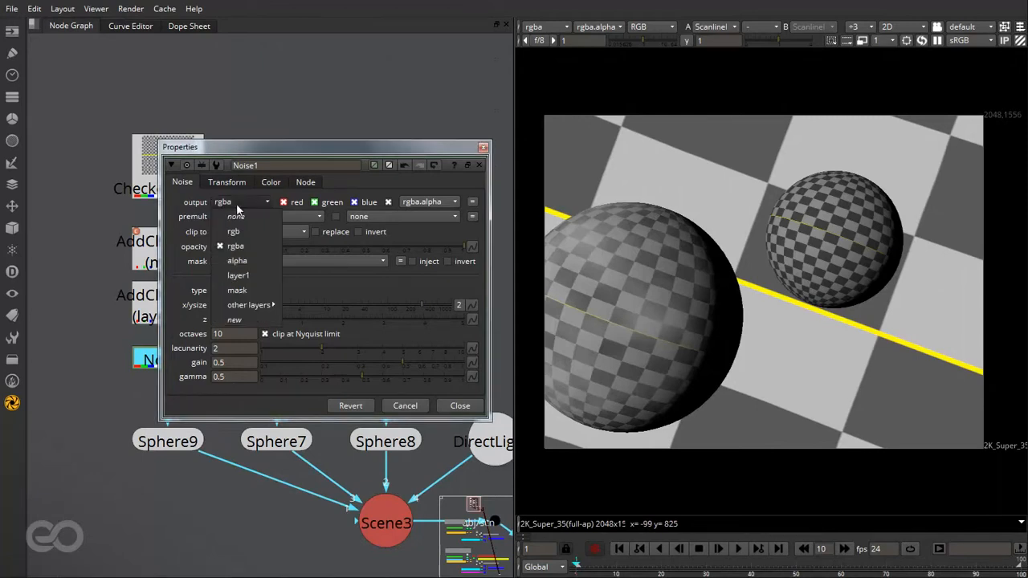
click(234, 320)
click(309, 234)
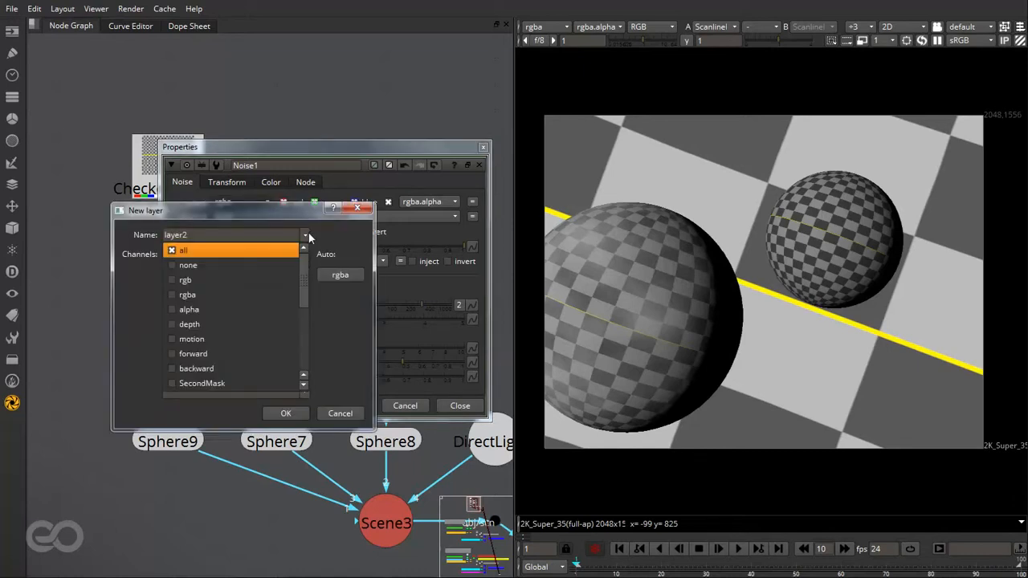
scroll(246, 309, down, 3)
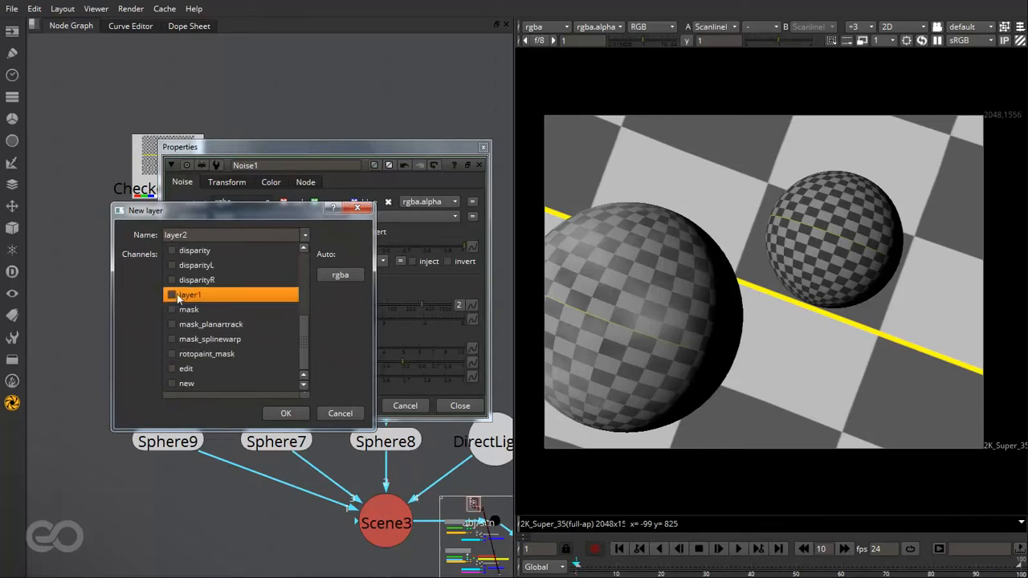
click(186, 294)
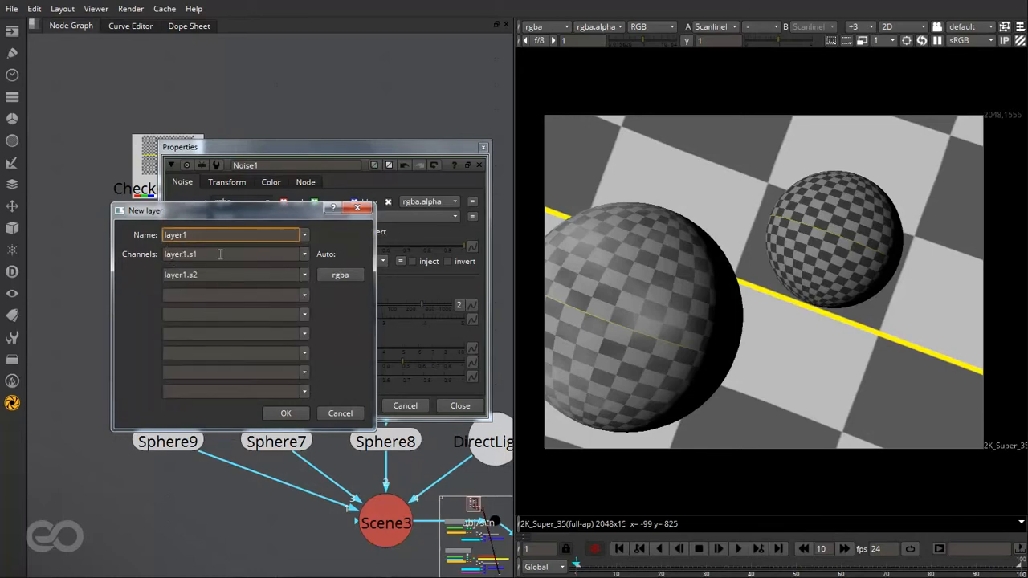
click(204, 295)
text(s)
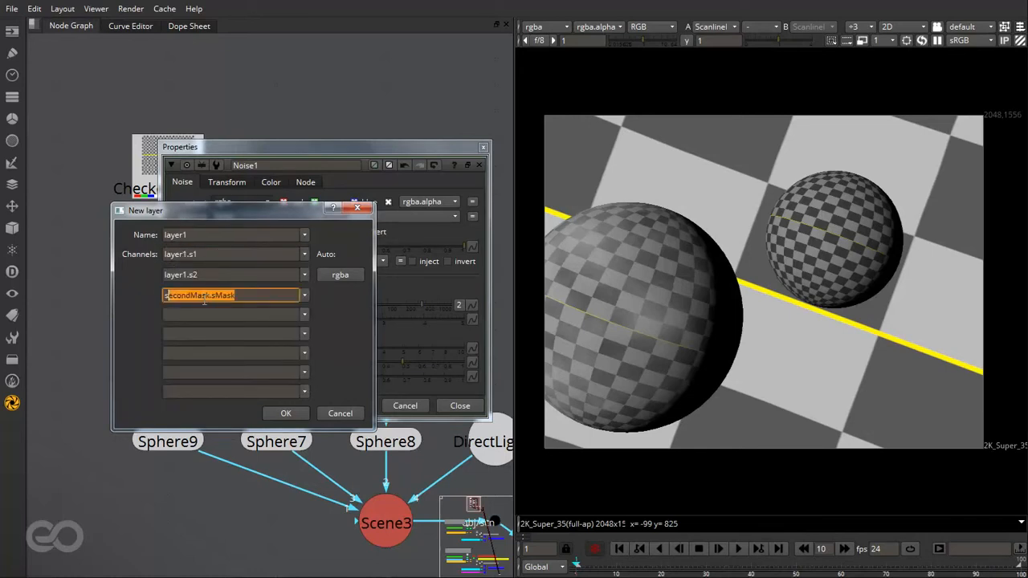
text(3)
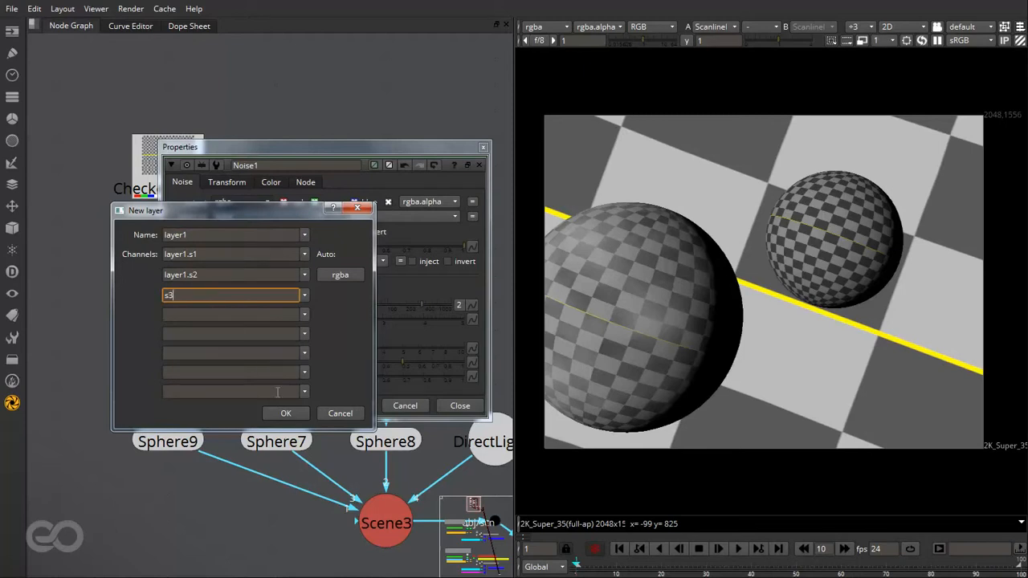
click(285, 412)
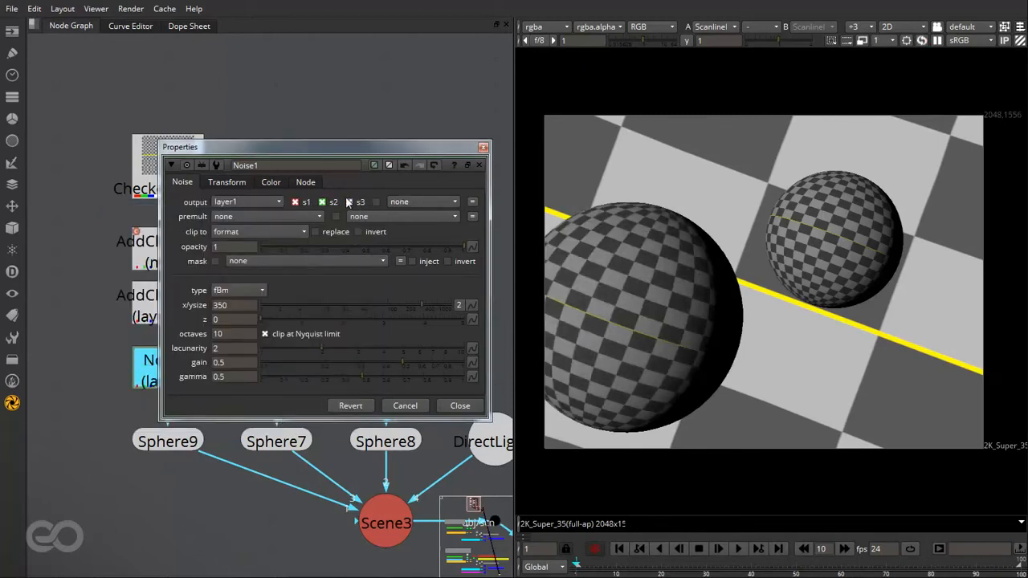
- Limit the Noise1 output to layer1's s3 channel by disabling s1 and s2, and close its properties
click(324, 205)
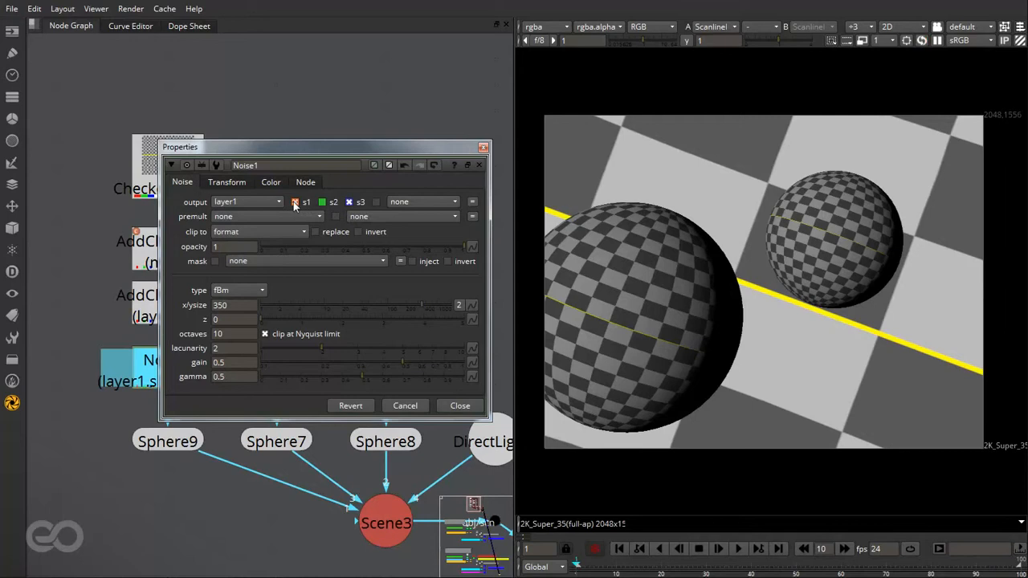
click(295, 202)
drag(241, 147, 380, 113)
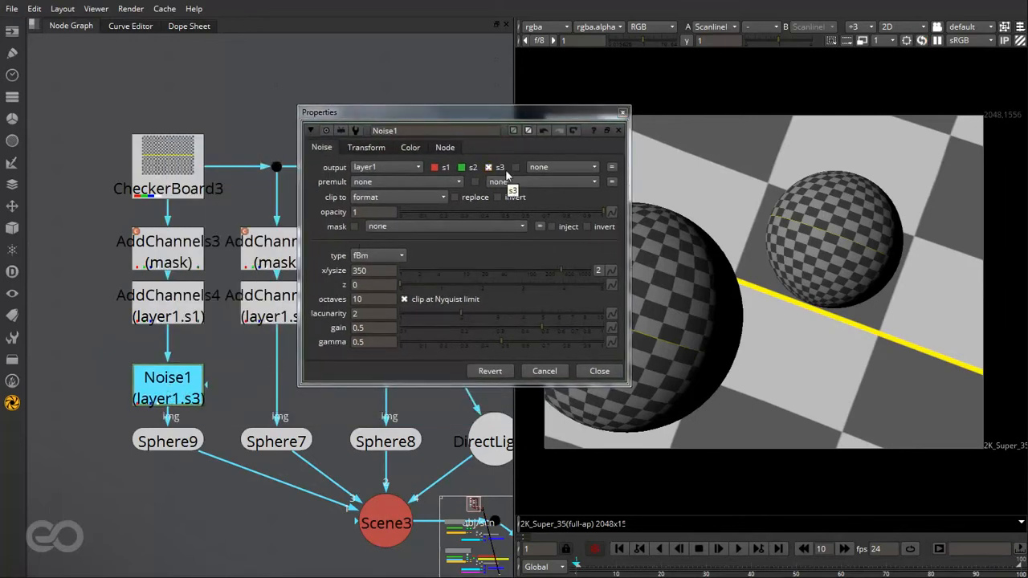
click(599, 370)
click(237, 412)
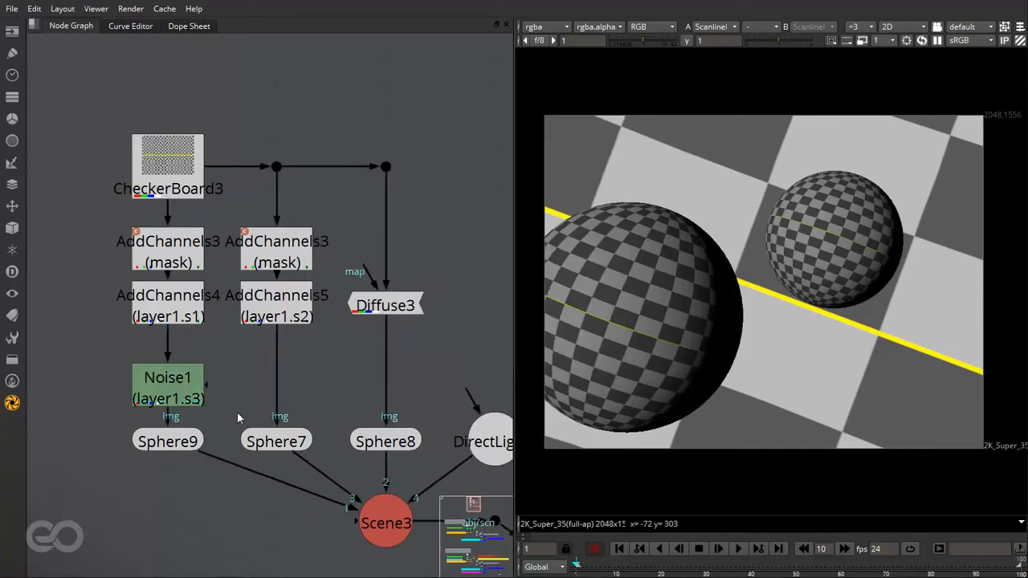
- Display layer1 in the viewer and isolate its blue channel to inspect the noise on the large sphere
click(546, 28)
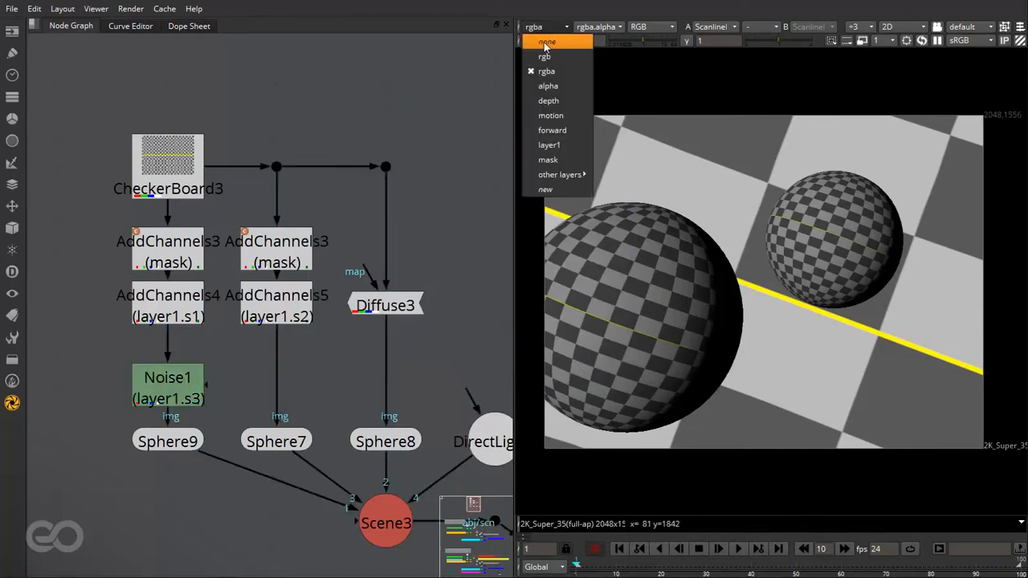
click(559, 145)
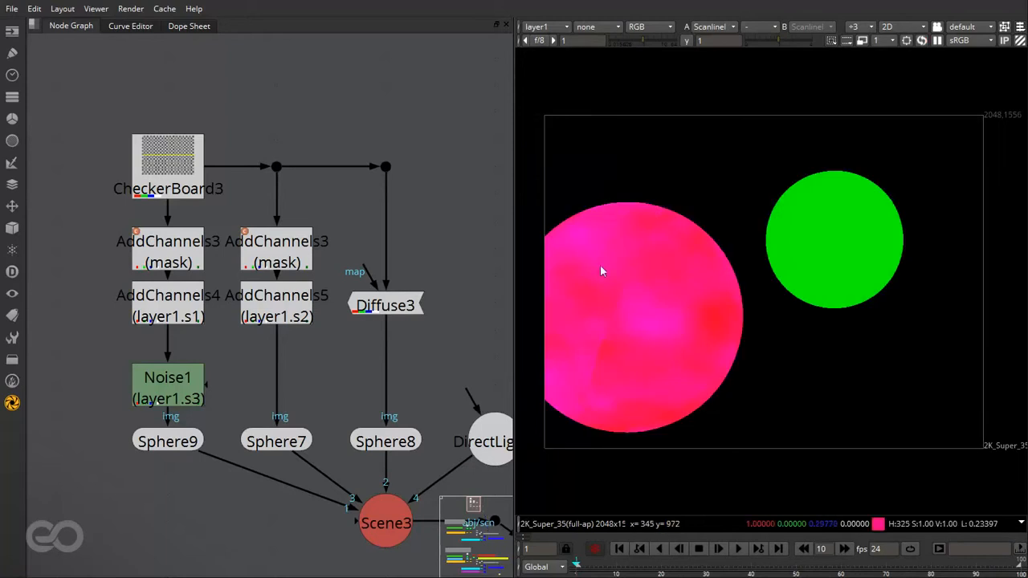
click(649, 27)
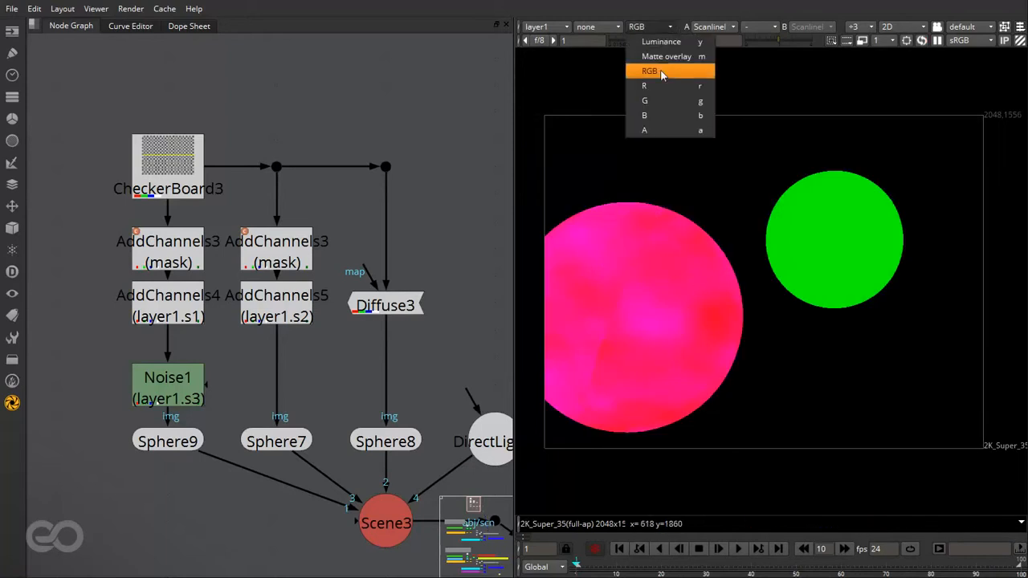
click(662, 117)
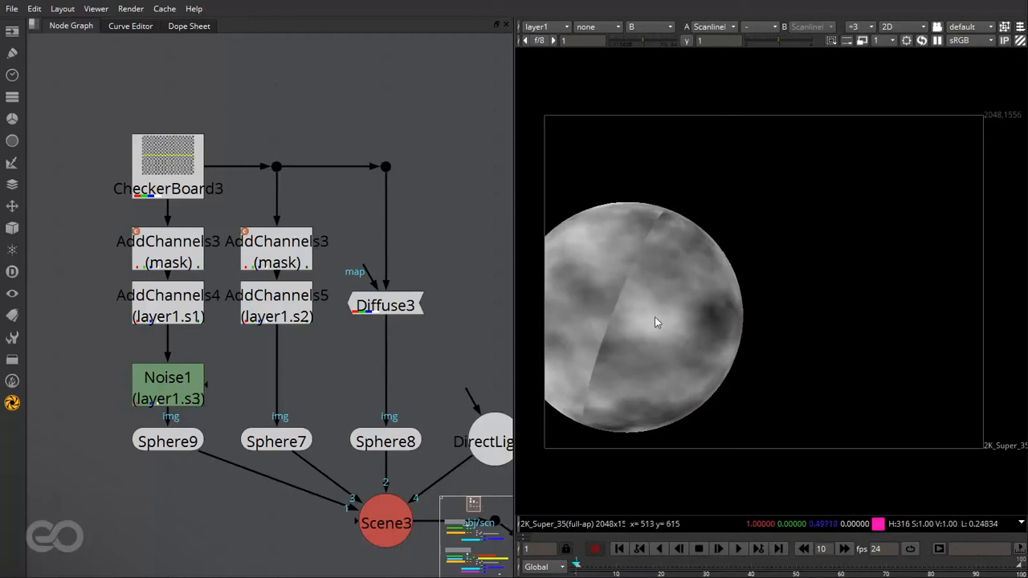
- Set Sphere9's Y rotation to 180 to turn the noise seam away from the camera, and close its properties
double_click(184, 444)
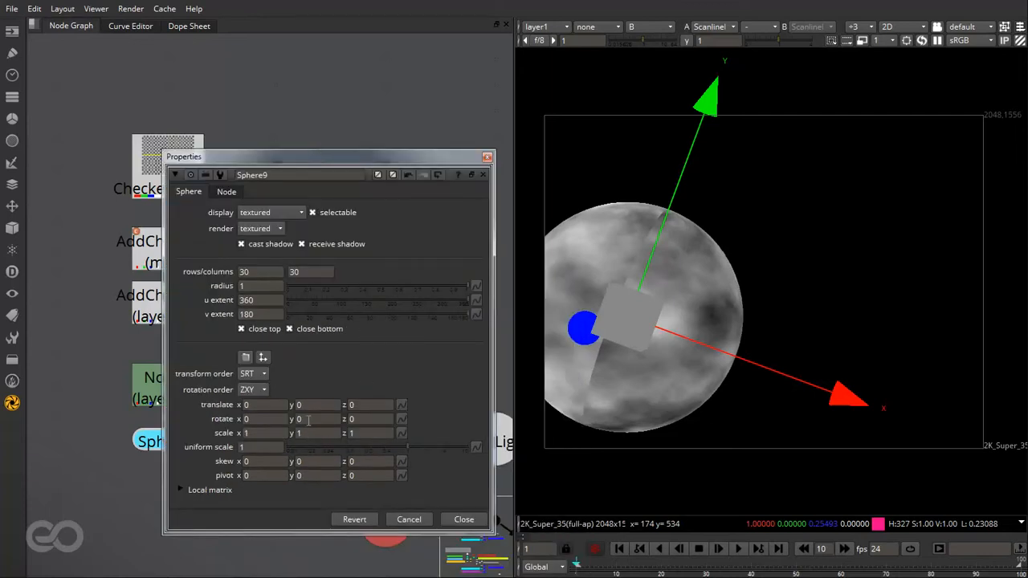
click(308, 420)
text(180)
key(Return)
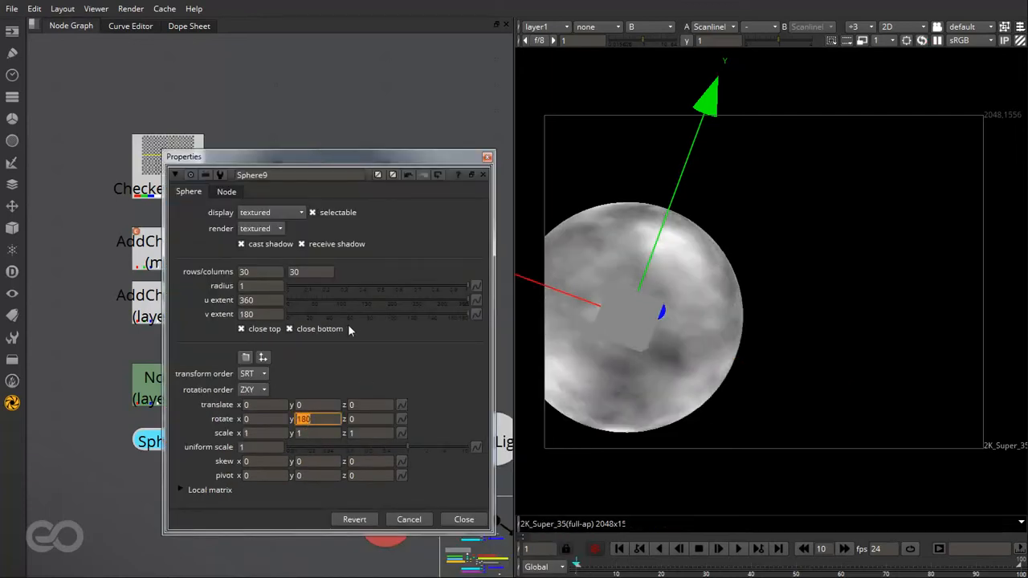
click(488, 157)
click(440, 103)
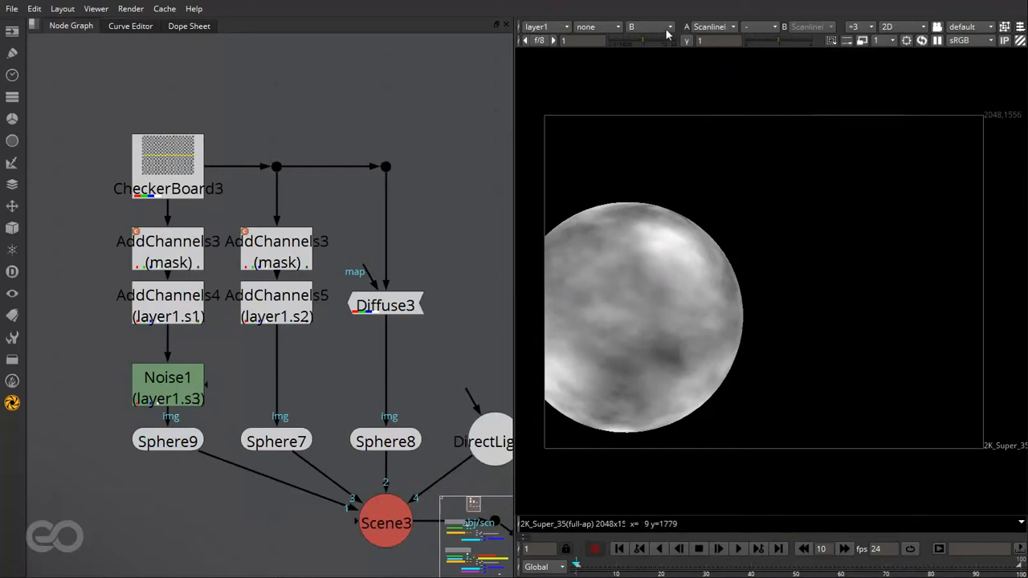
- Check layer1's red, green and blue channels one by one in the viewer, and return it to the full-colour rgba layer
click(621, 24)
click(659, 27)
key(r)
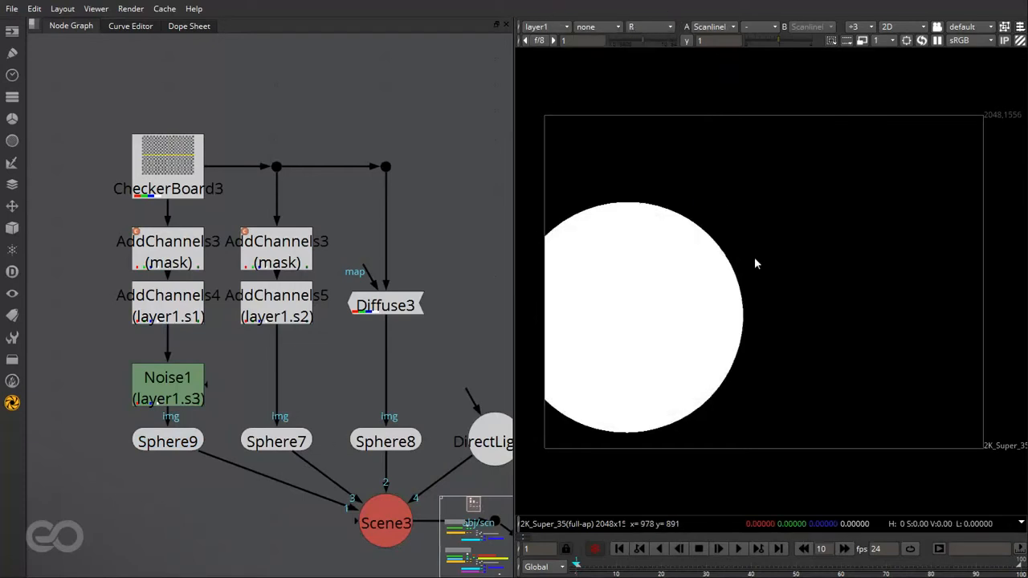
key(g)
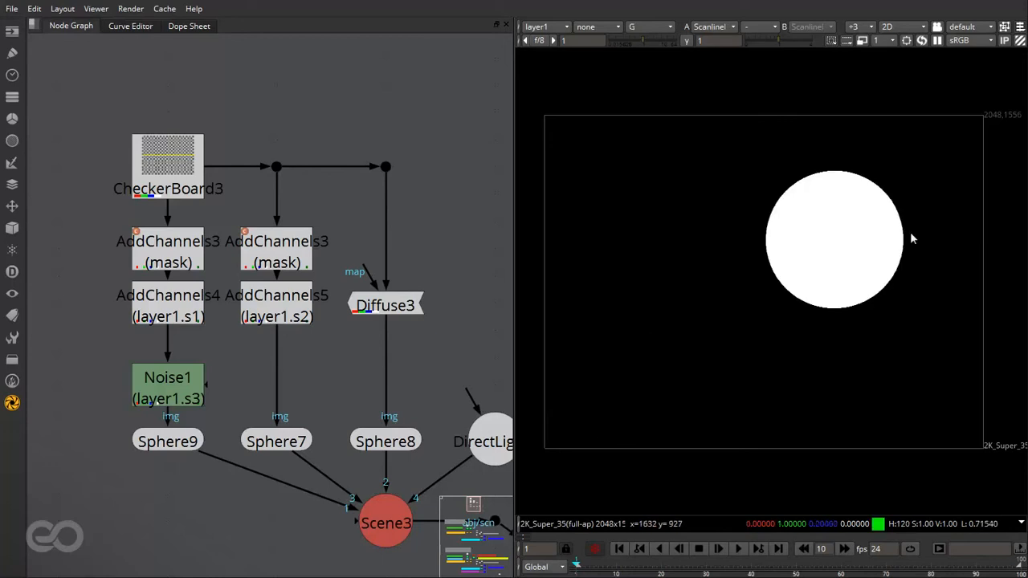
key(b)
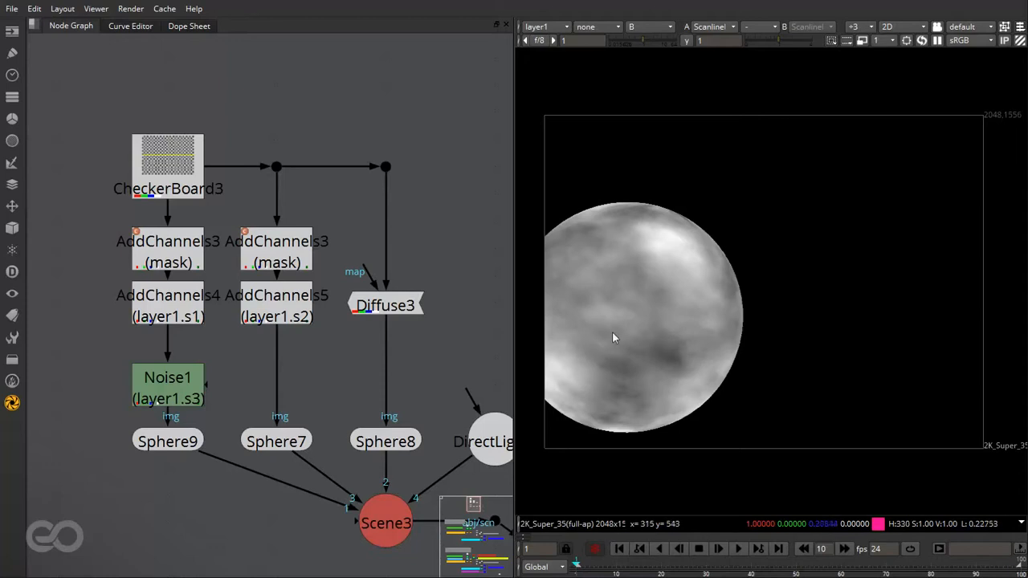
key(b)
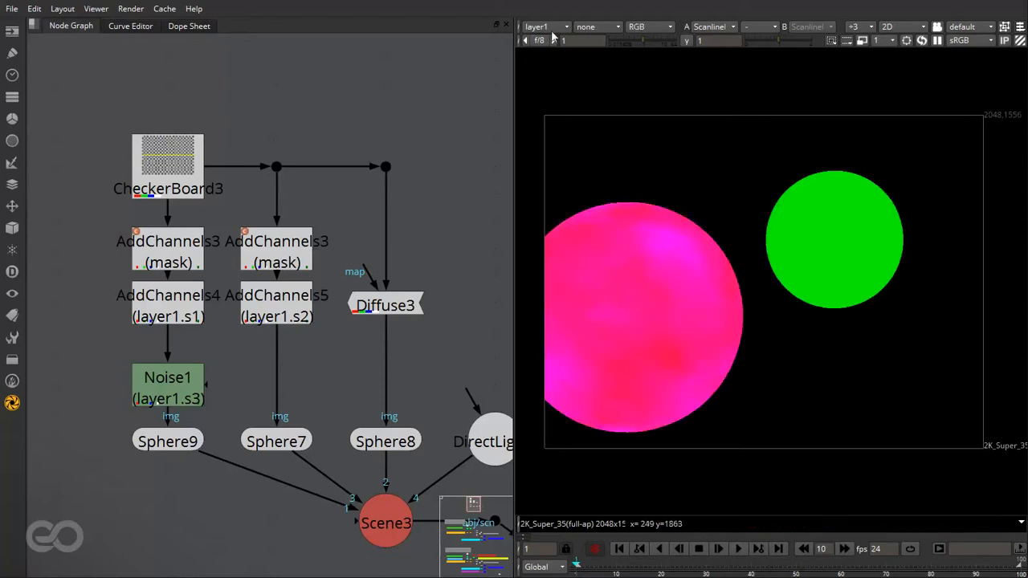
click(545, 27)
click(562, 74)
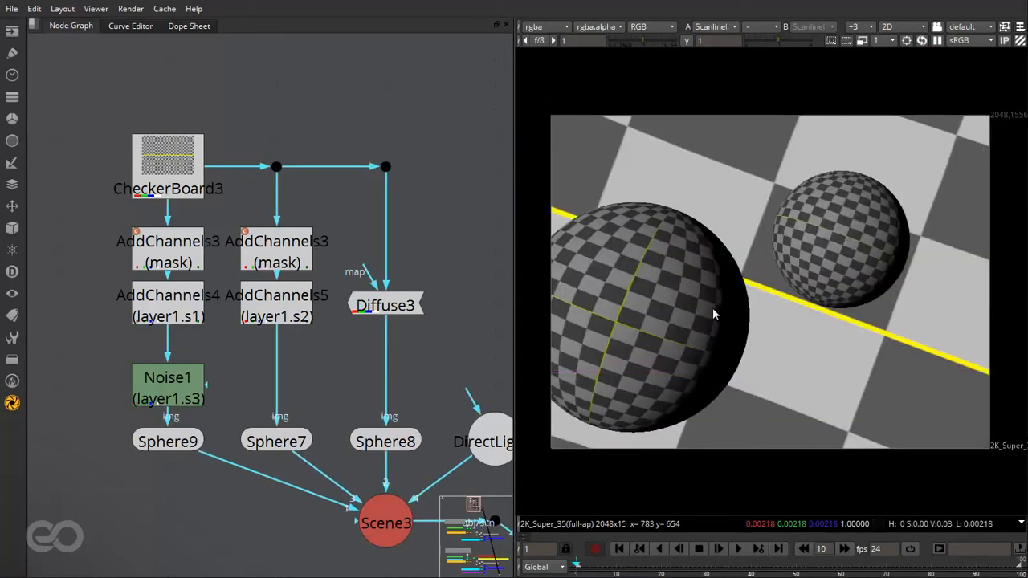
- Move the Noise1 node up so it sits directly below AddChannels4
scroll(449, 257, down, 5)
scroll(114, 208, up, 5)
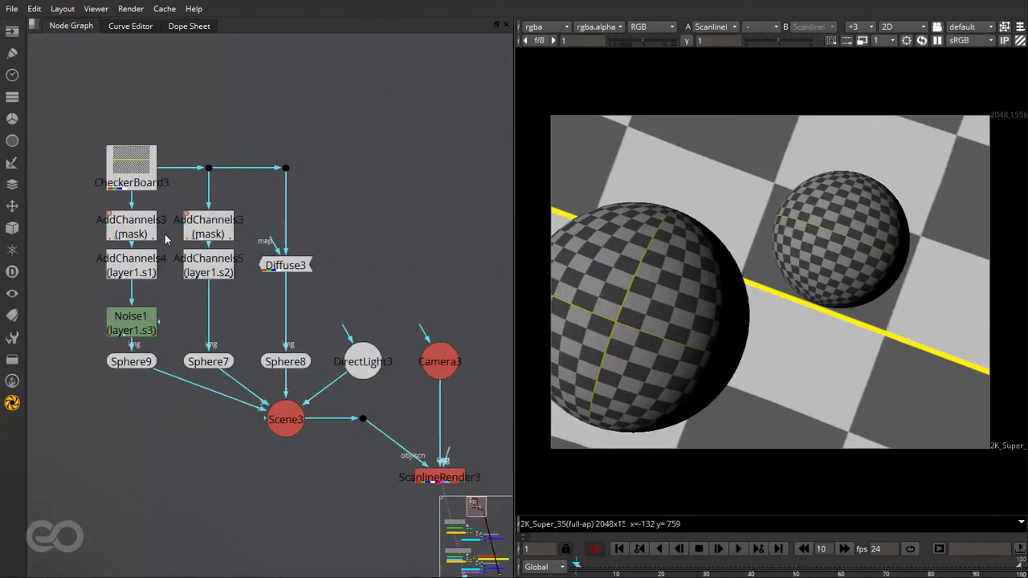
drag(52, 187, 286, 386)
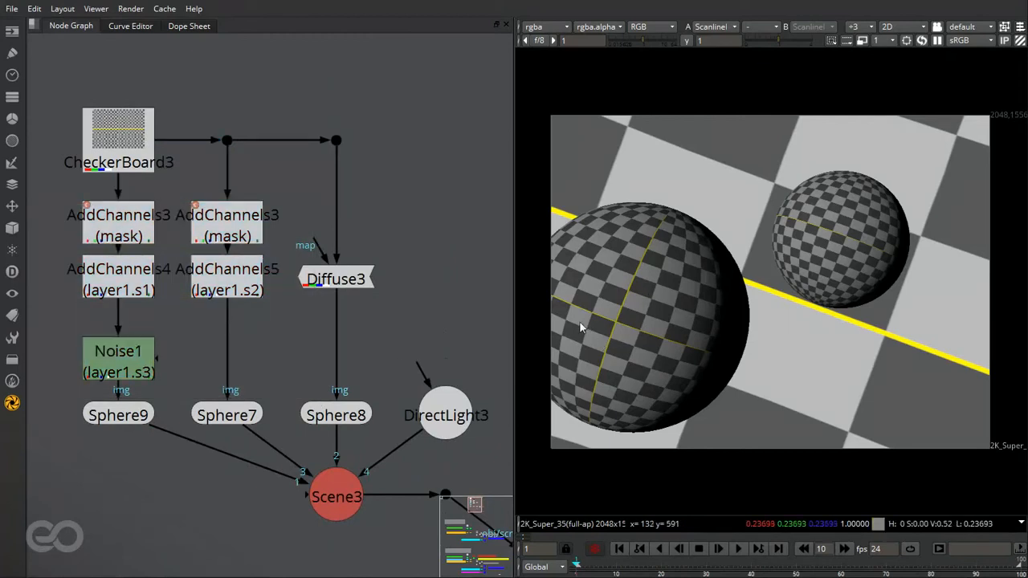
drag(137, 362, 139, 347)
click(204, 354)
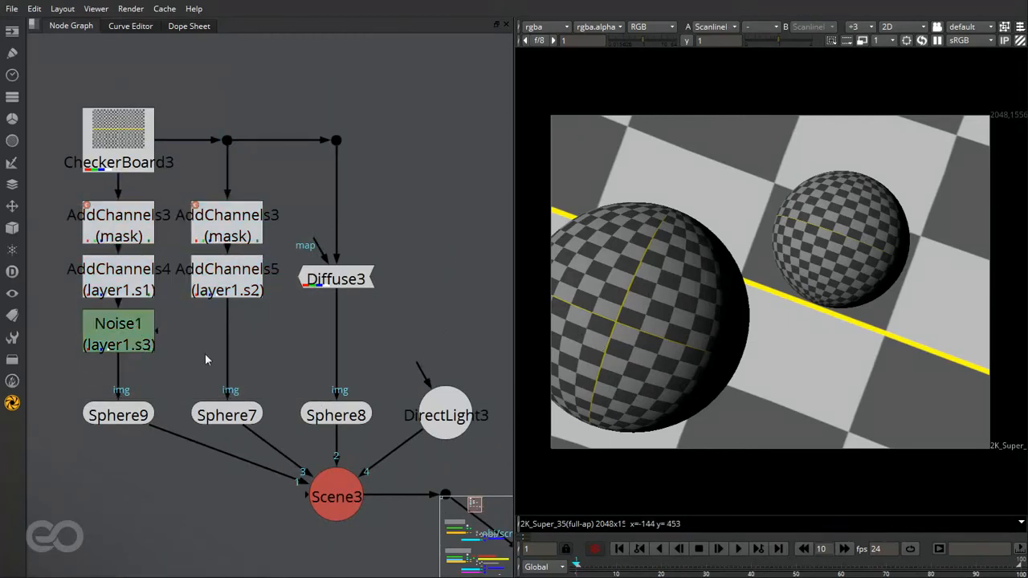
scroll(131, 313, down, 2)
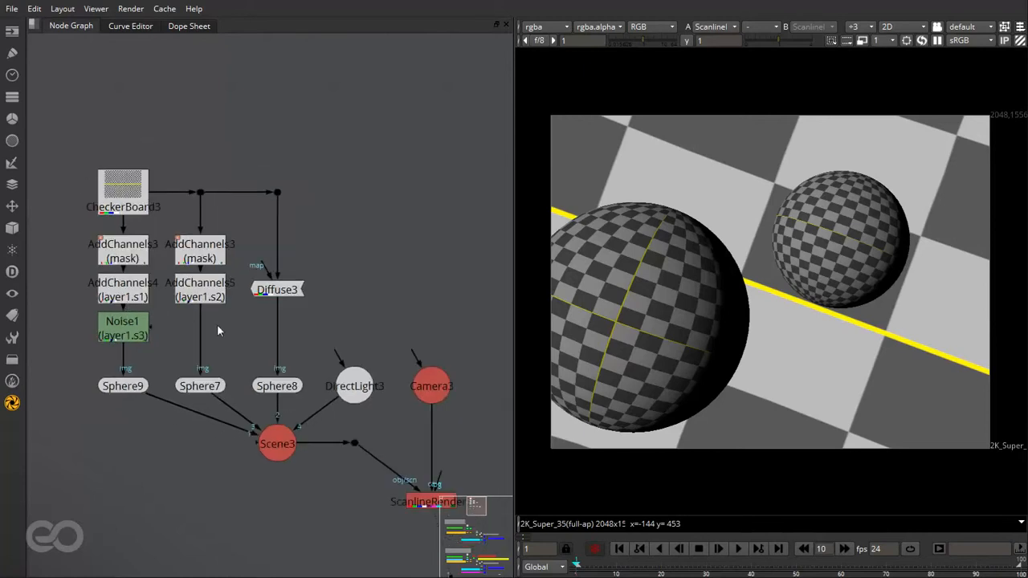
scroll(218, 326, up, 1)
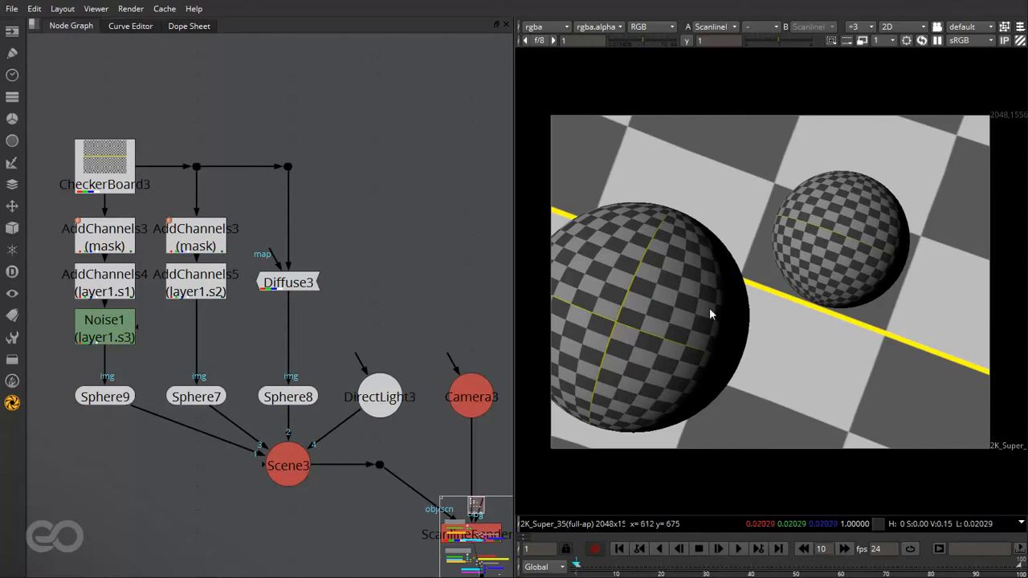
scroll(315, 404, down, 2)
scroll(324, 408, up, 1)
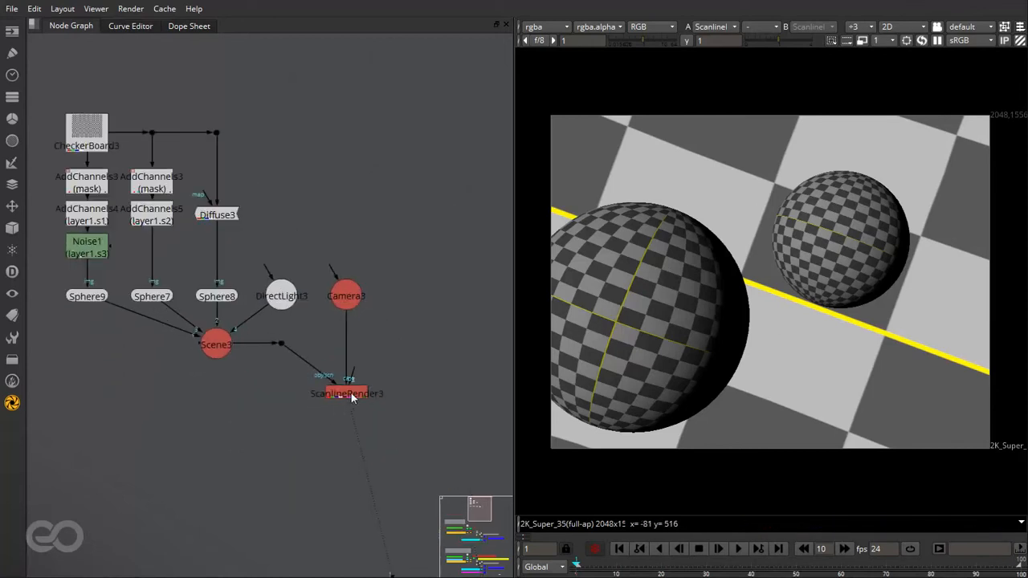
click(350, 392)
click(308, 454)
- Examine the Basic Workflow example, following its notes from the AddChannels mask nodes to the Shuffle nodes after the render
key(f)
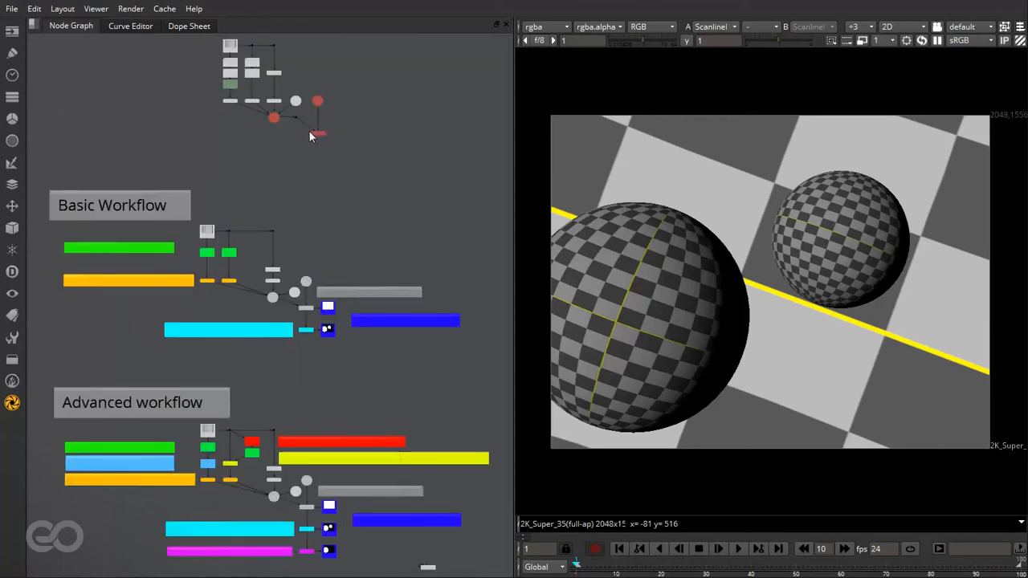
scroll(110, 289, up, 6)
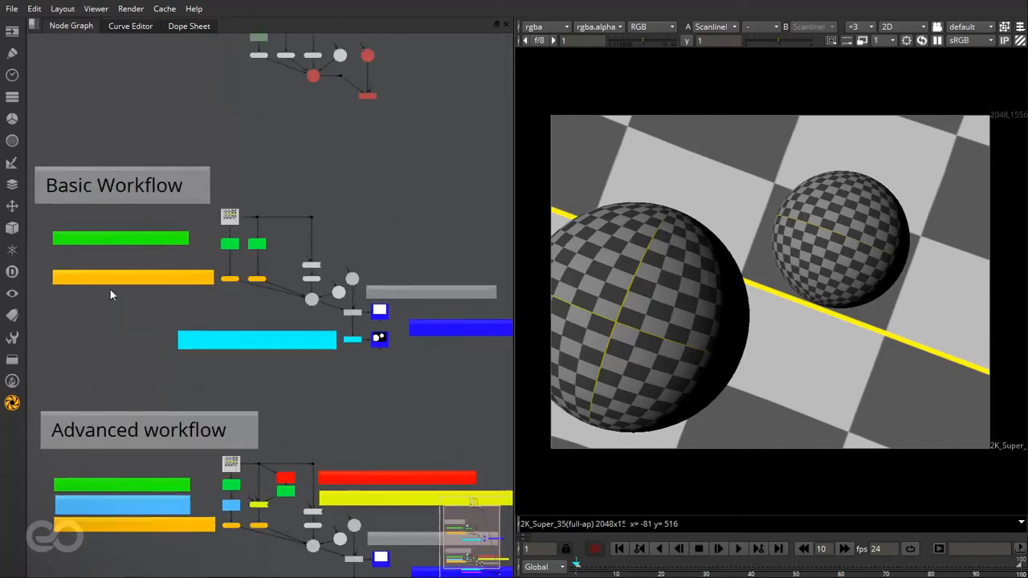
scroll(437, 265, down, 2)
scroll(140, 265, up, 1)
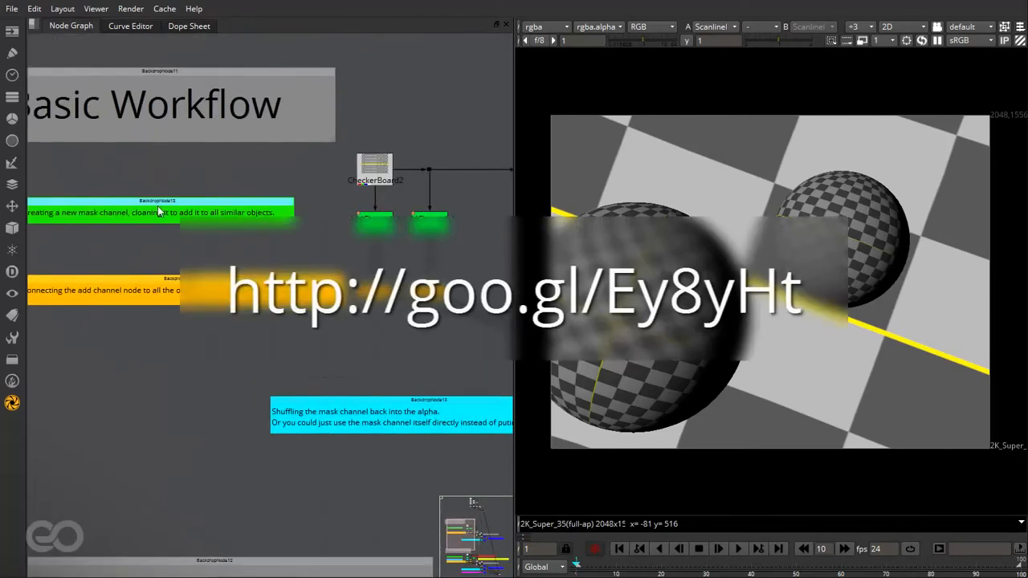
scroll(244, 281, down, 2)
scroll(155, 333, up, 2)
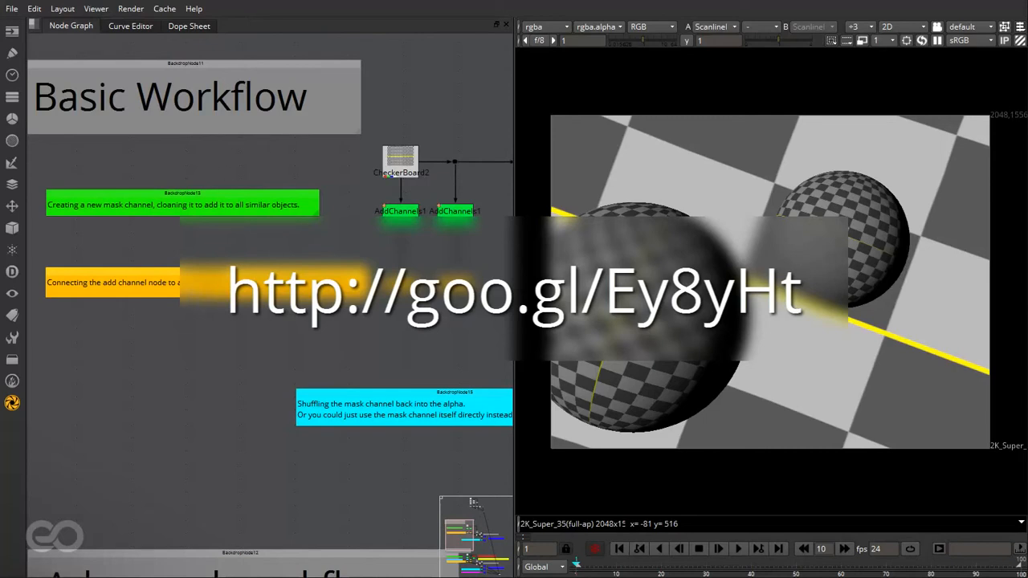
scroll(105, 262, down, 3)
scroll(360, 320, up, 5)
scroll(361, 320, down, 2)
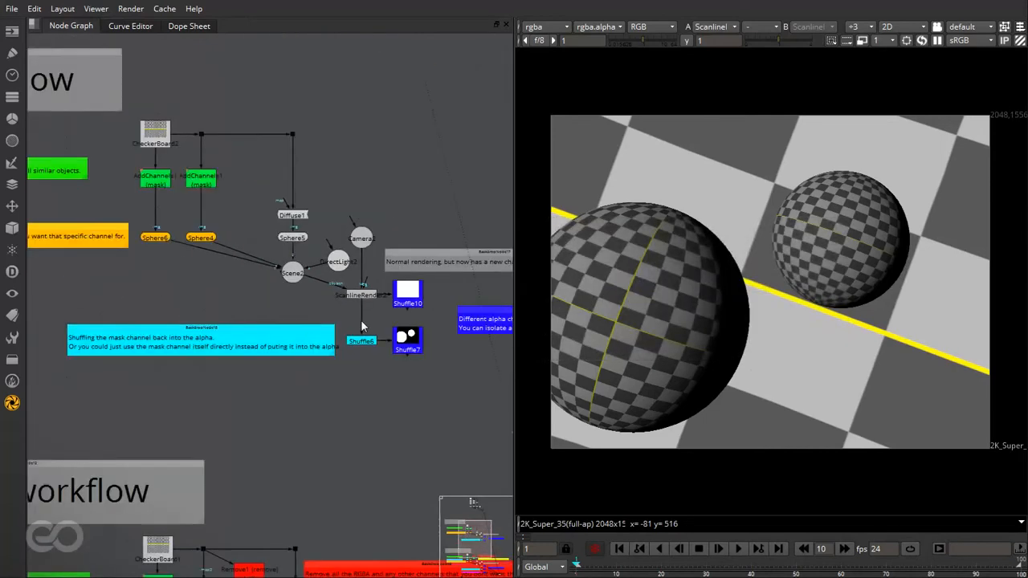
- Examine the Advanced workflow example and the Shuffle nodes with postage stamps branching from ScanlineRender1
scroll(353, 345, down, 3)
scroll(362, 450, up, 4)
scroll(358, 431, down, 2)
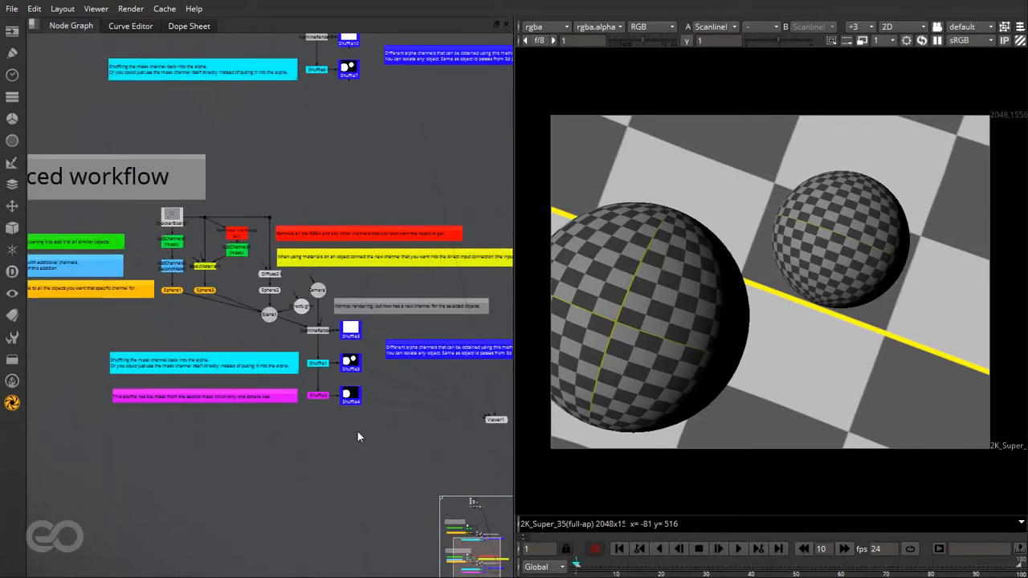
scroll(346, 366, up, 6)
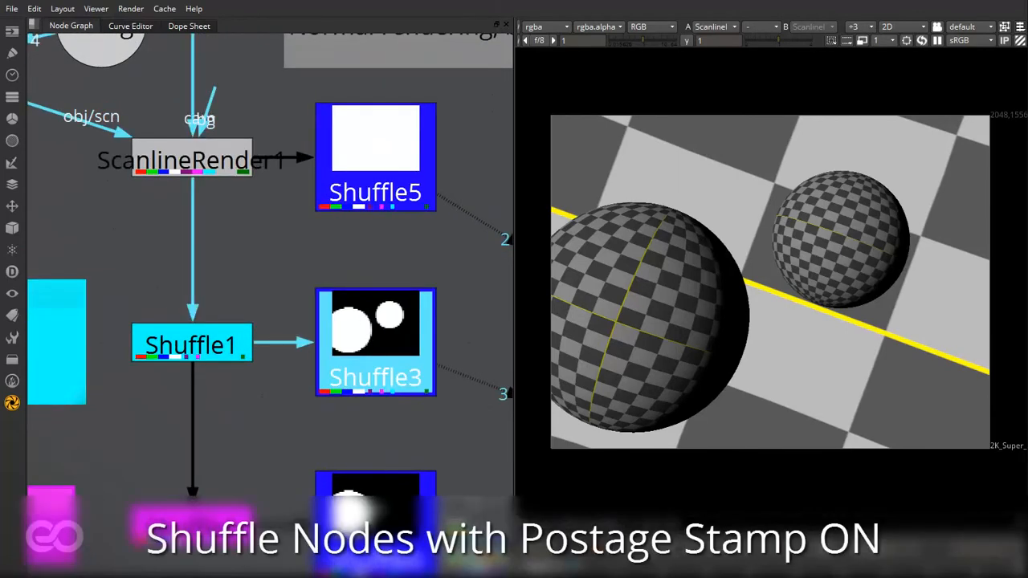
click(215, 439)
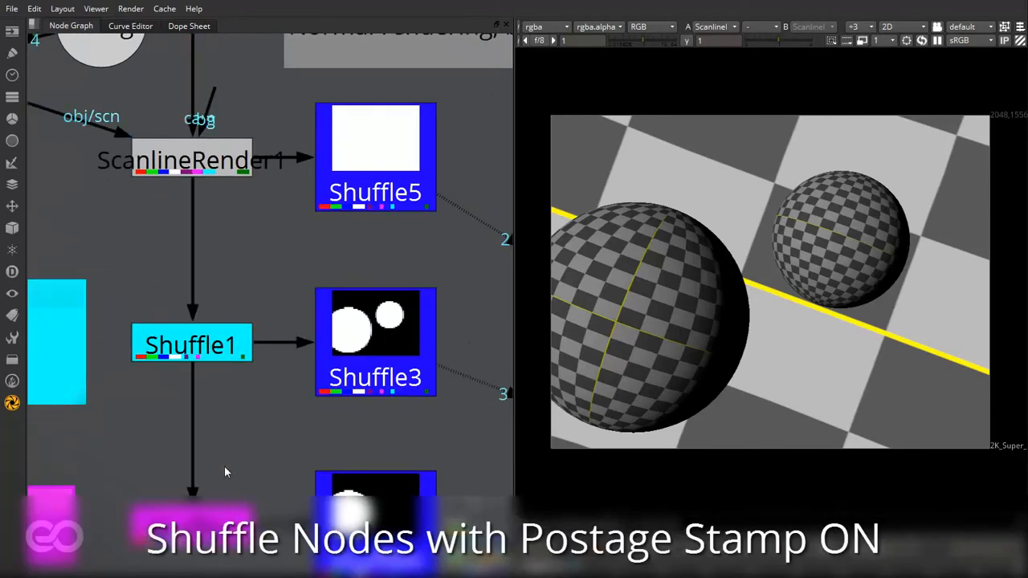